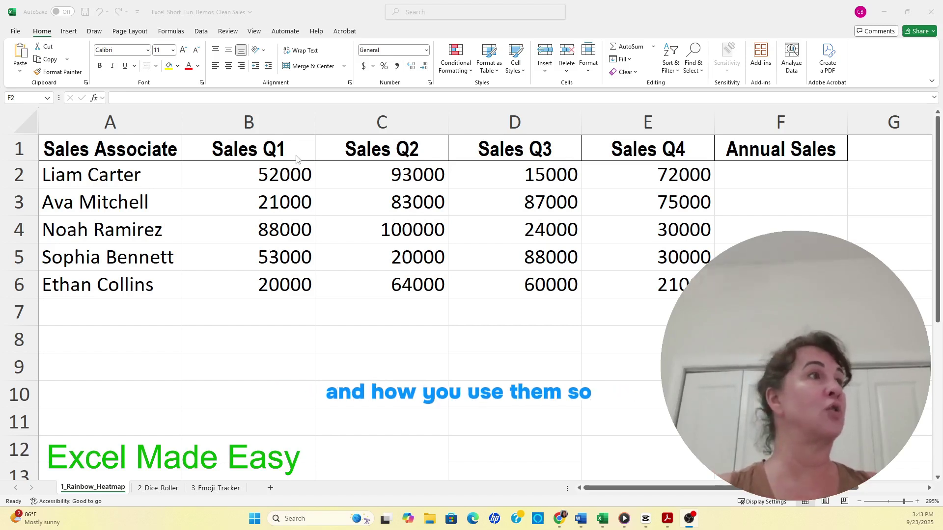
left_click(752, 172)
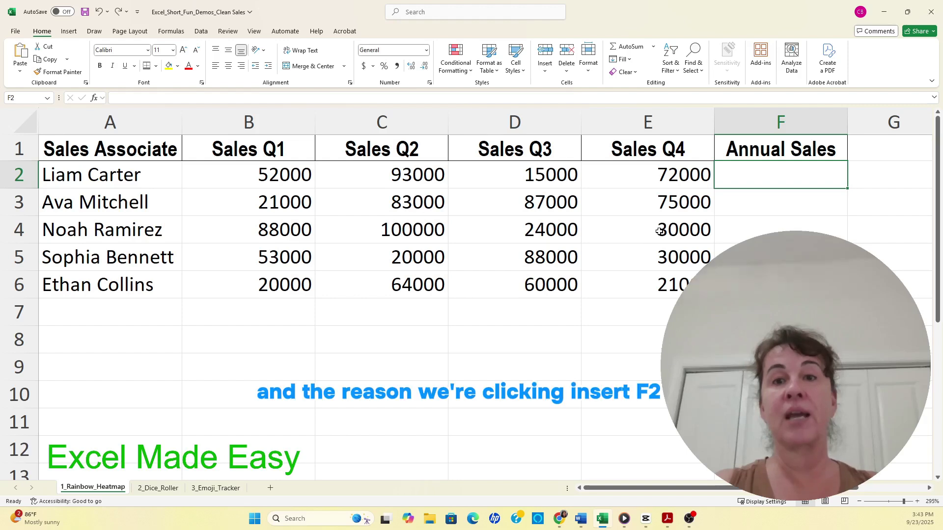
mouse_move(661, 231)
left_mouse_down()
mouse_move(678, 246)
mouse_move(672, 235)
left_mouse_up()
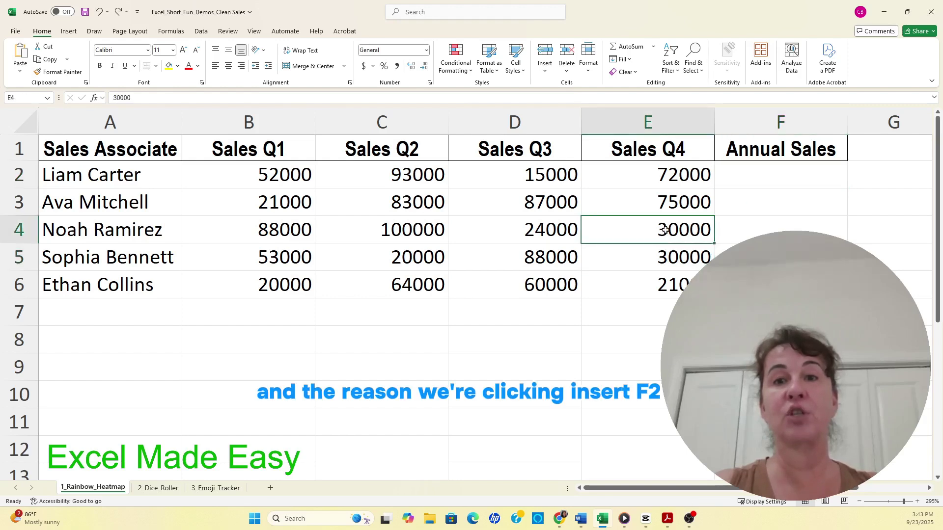
left_click(732, 257)
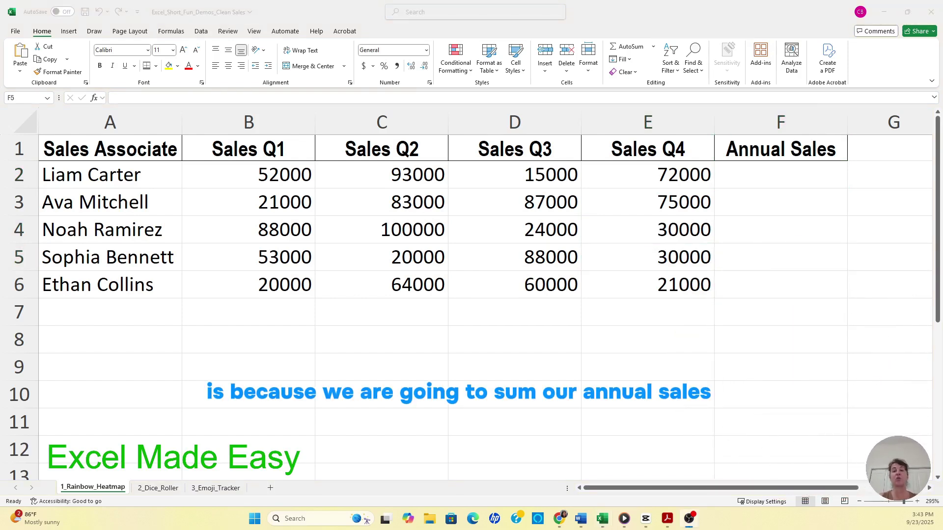
Start an AutoSum formula in cell F2 for the first sales associate's annual sales
left_click(767, 179)
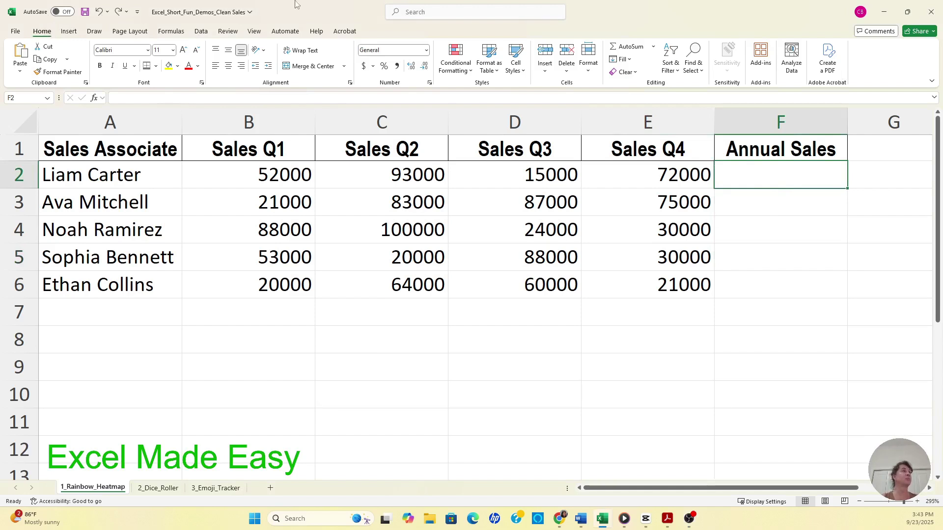
left_click(618, 45)
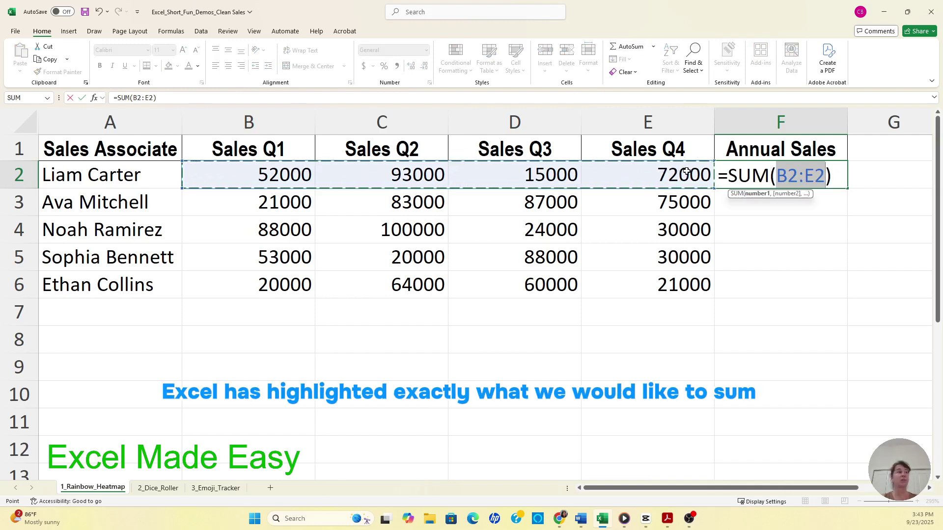
left_click(283, 243)
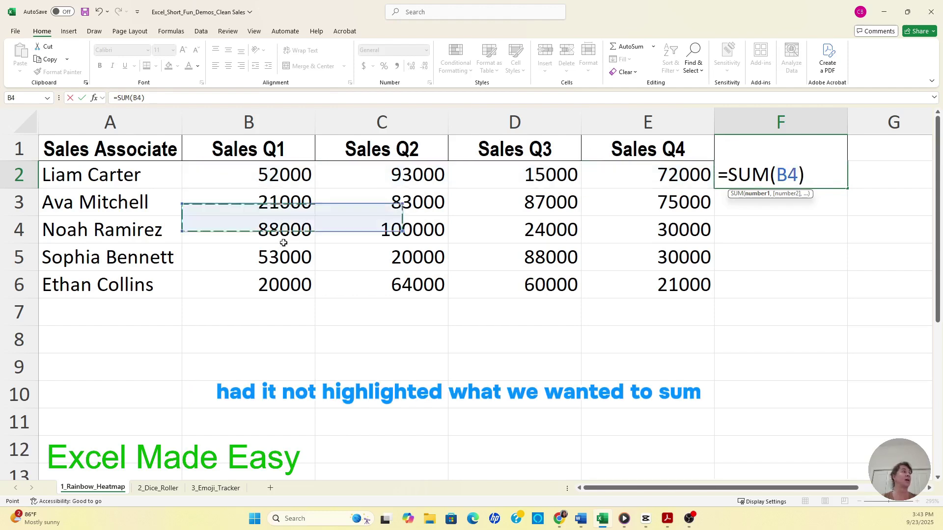
left_click(385, 238)
left_click(521, 224)
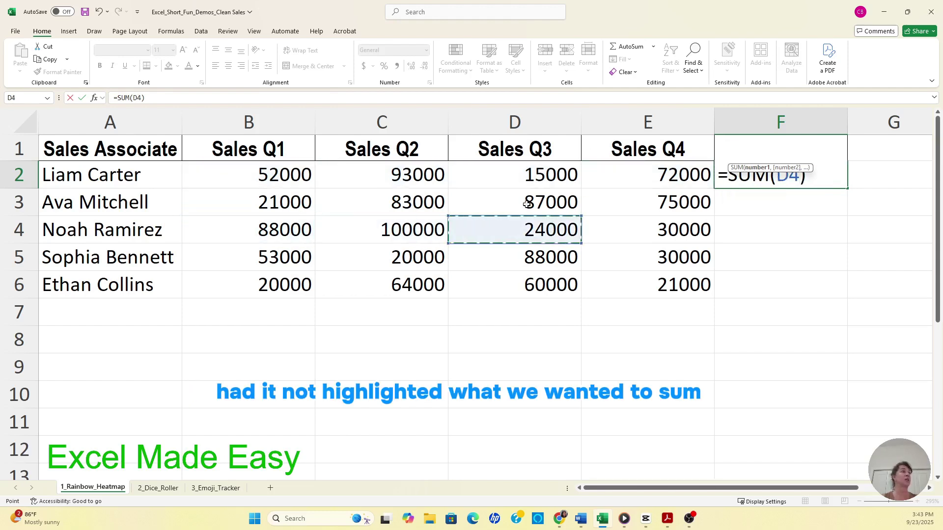
left_click(528, 204)
left_click(670, 185)
left_click(665, 223)
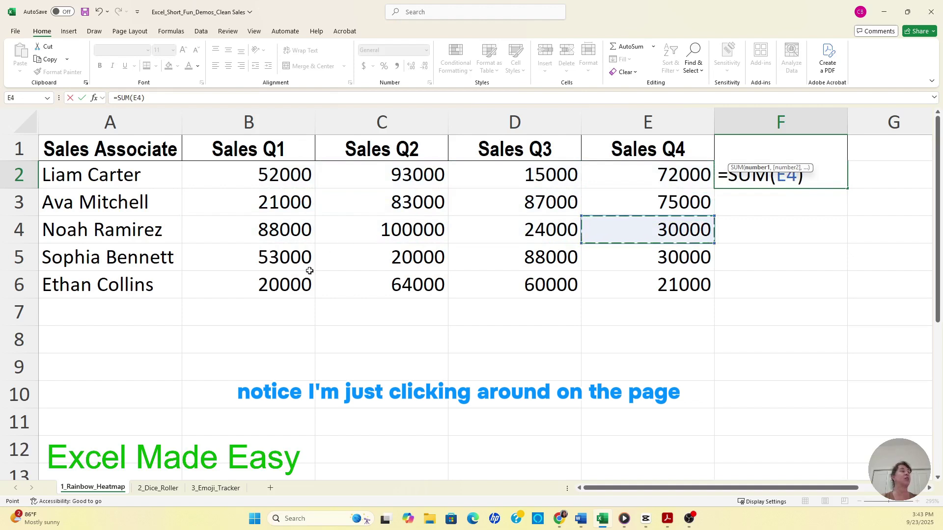
Set the sum range of the F2 formula to B2:E2 and enter the formula
left_click(254, 176)
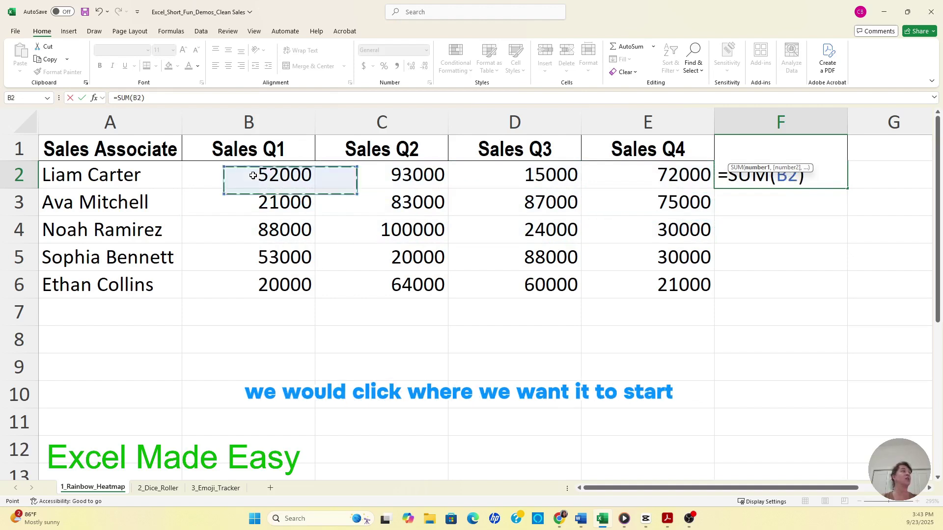
left_click_drag(253, 176, 333, 174)
left_click_drag(390, 175, 624, 182)
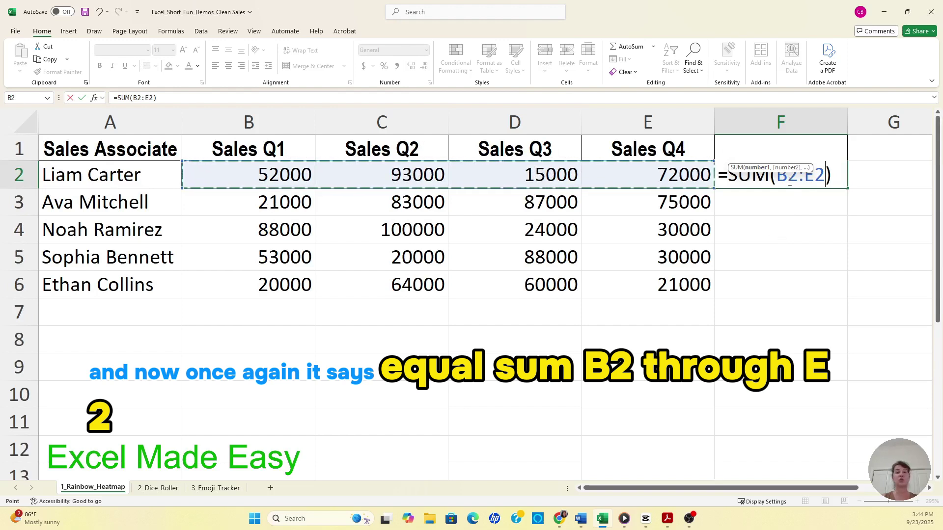
key("Return")
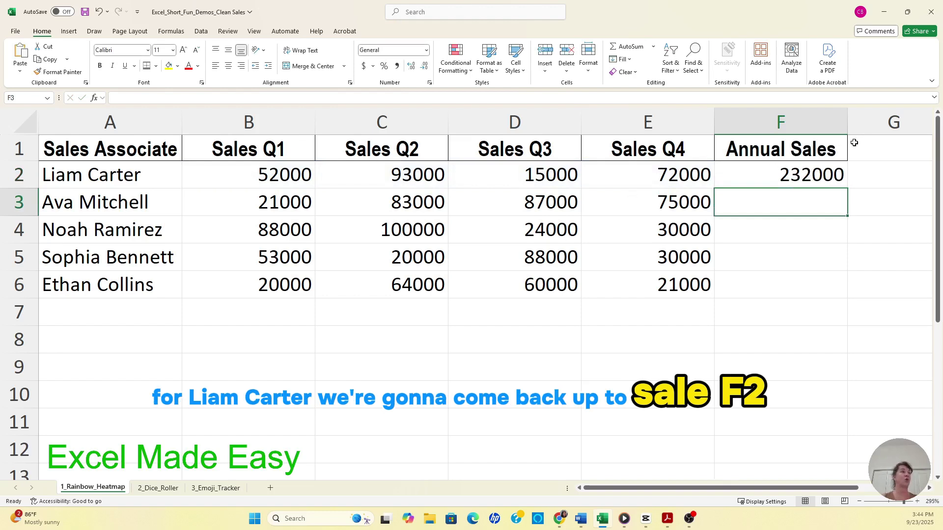
Fill the annual sales formula from F2 down through F6 and check the copied formulas in F3 and F4
left_click(801, 166)
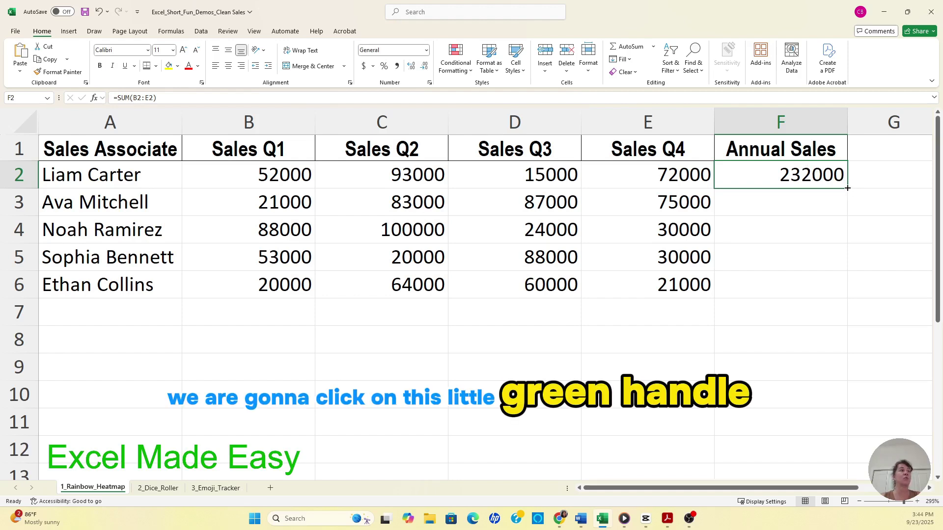
left_click_drag(848, 188, 851, 290)
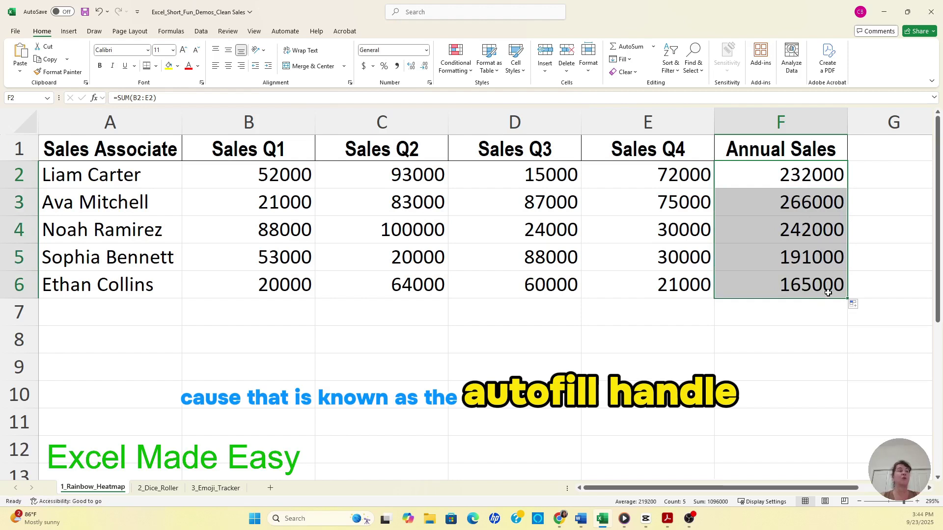
left_click(795, 205)
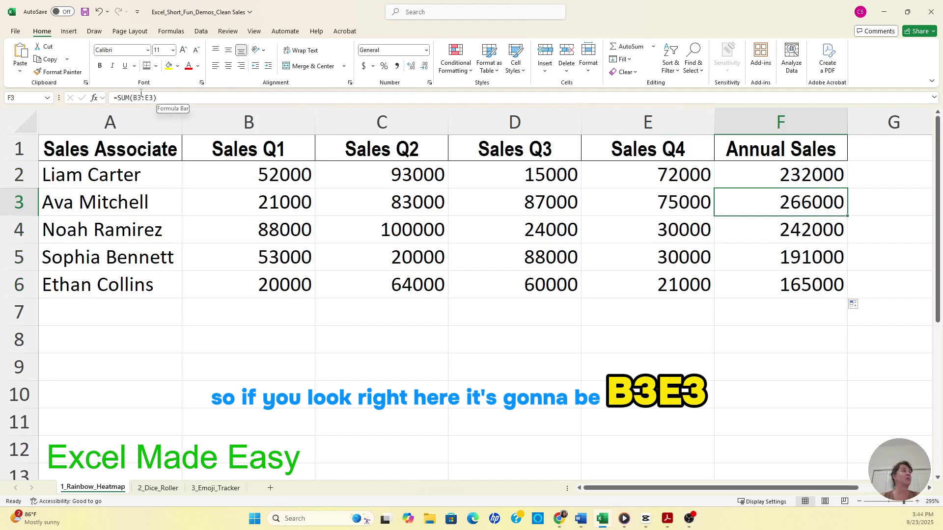
left_click(747, 230)
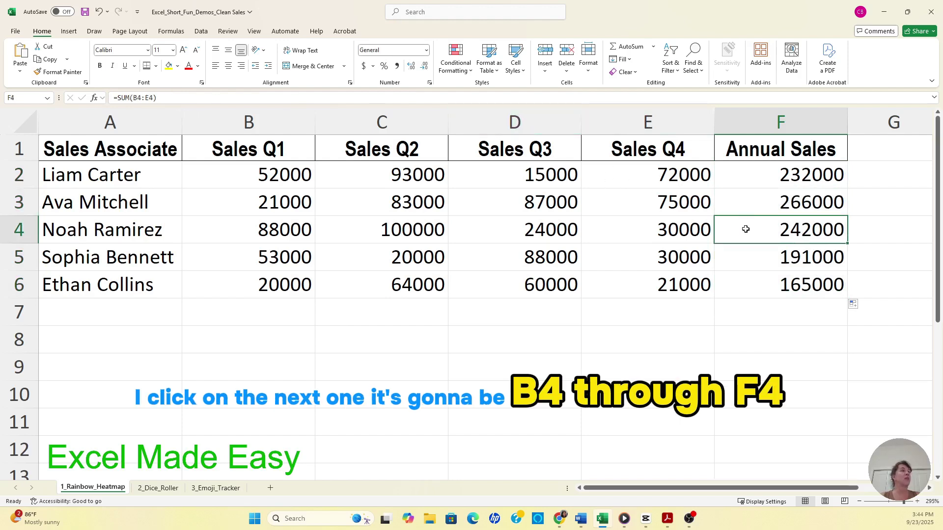
left_click_drag(300, 226, 634, 223)
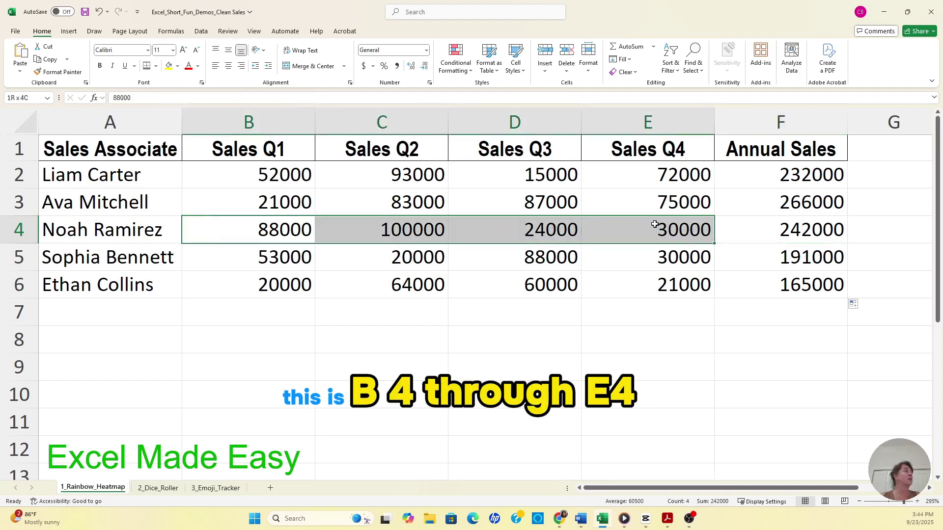
left_click_drag(656, 224, 698, 231)
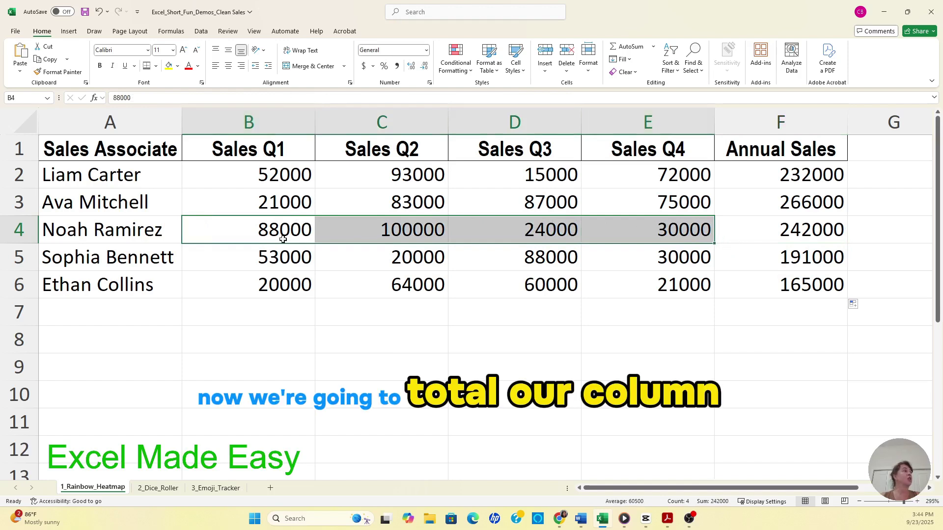
Total the Q1 sales in B7 with AutoSum over B2:B6 and fill the formula across through F7
left_click(252, 317)
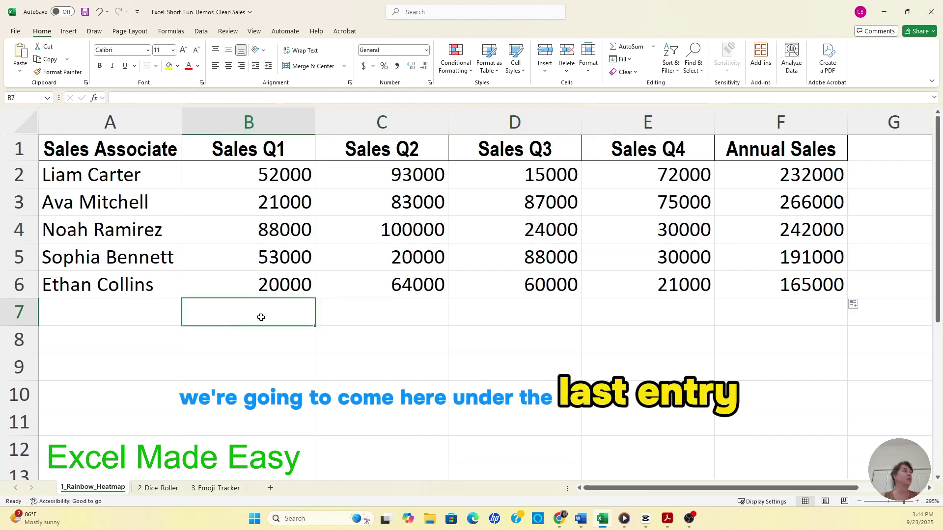
left_click(627, 46)
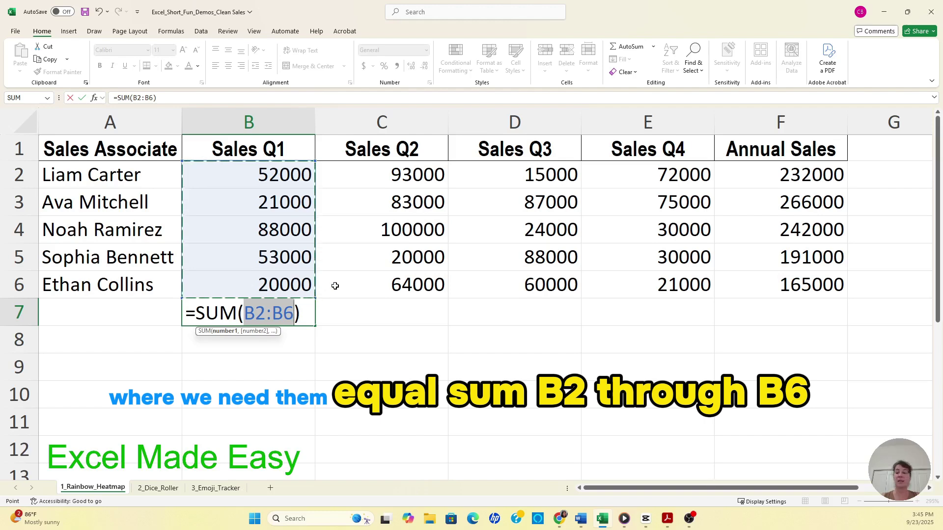
key("Return")
left_click(298, 311)
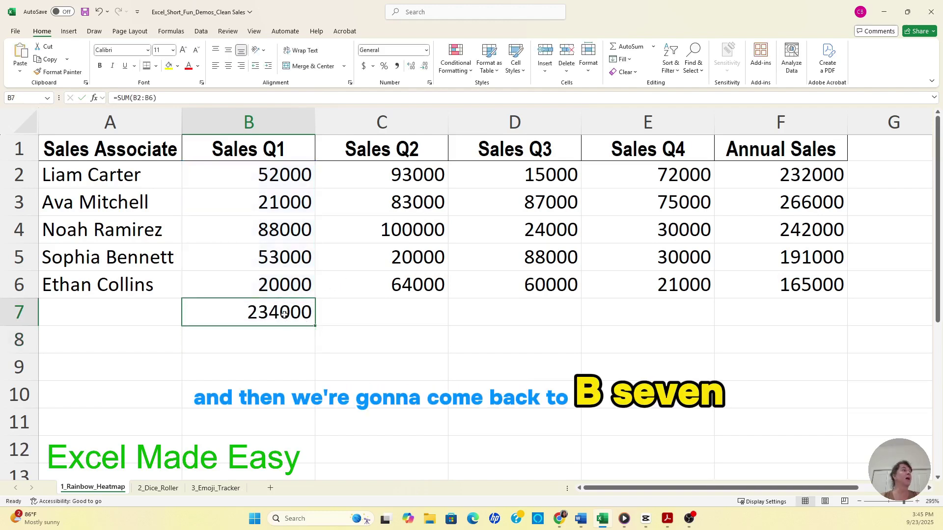
left_click_drag(315, 326, 795, 311)
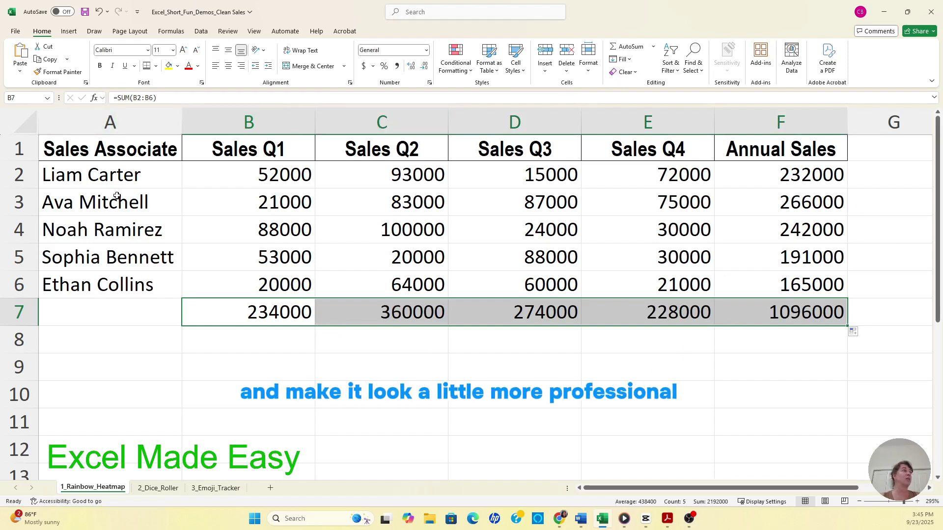
Format the sales figures in B2:F7 with comma style and no decimal places
left_click_drag(246, 177, 754, 299)
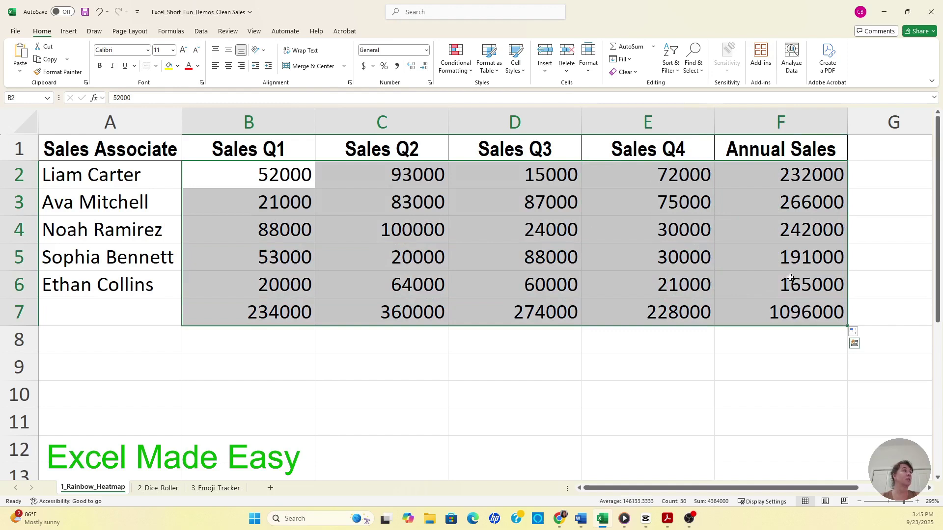
left_click(397, 66)
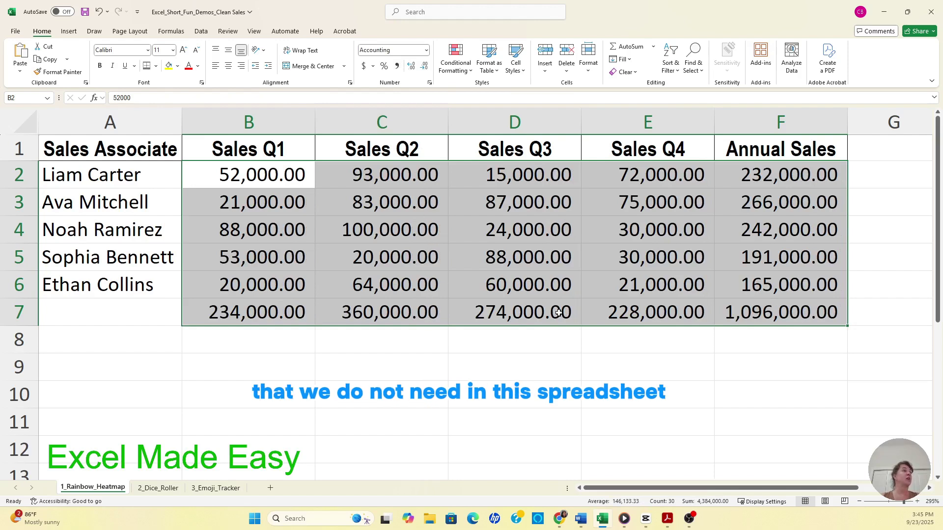
left_click(425, 67)
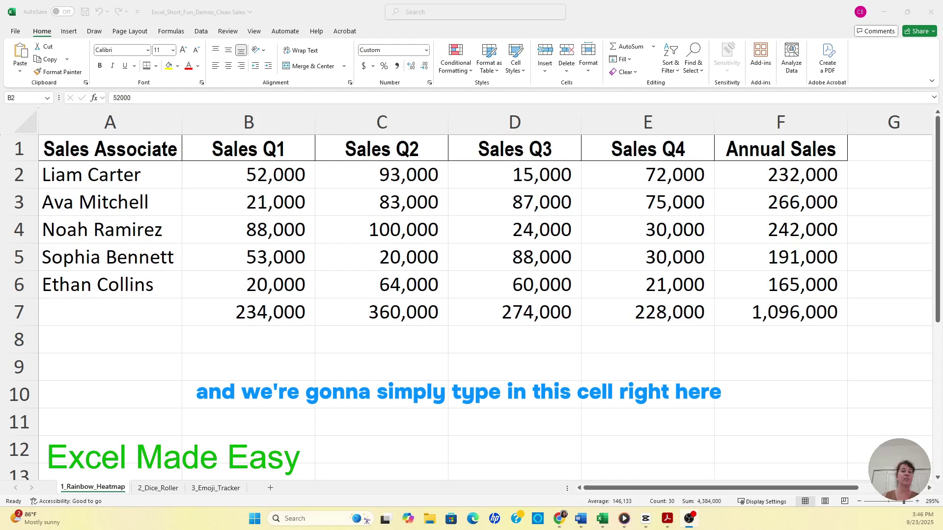
Label the totals row "Overall Sales" in cell A7
left_click(72, 313)
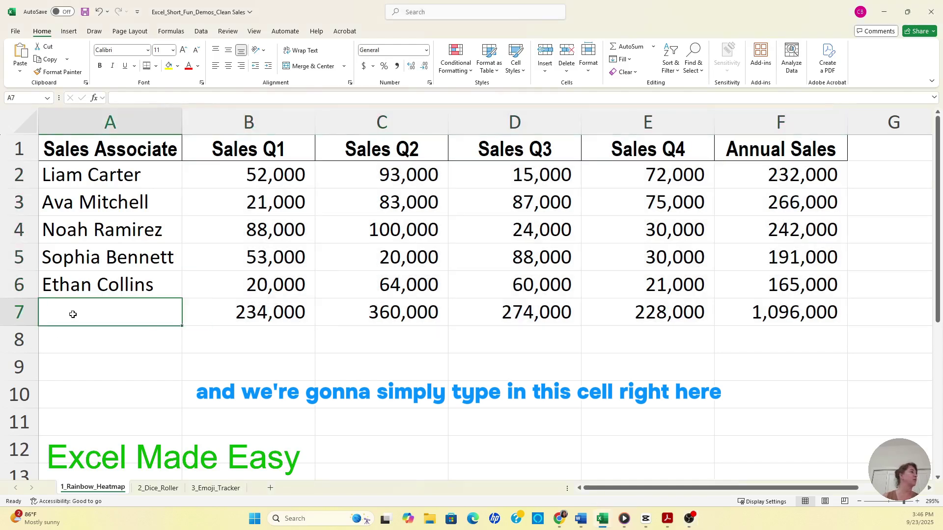
type("Ocera")
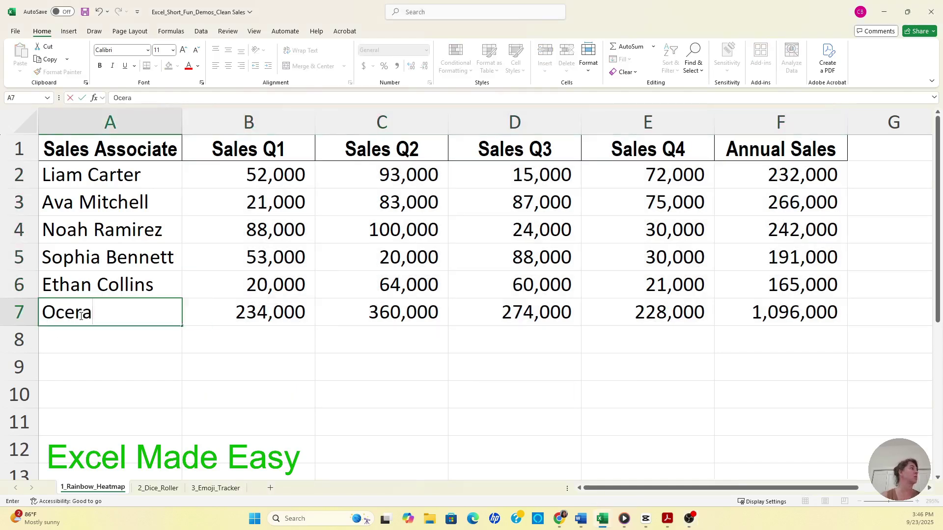
key("BackSpace")
key("BackSpace")
key("BackSpace")
type("verall Sales")
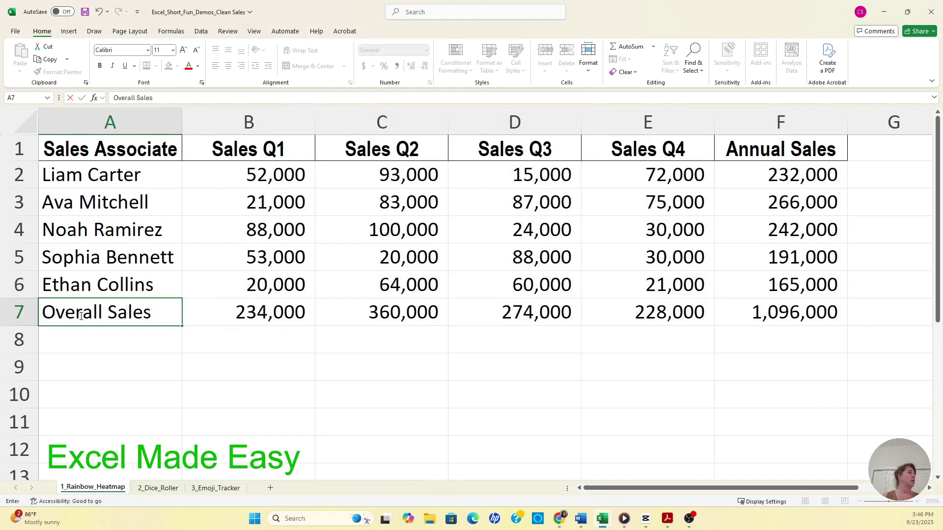
left_click(235, 347)
Apply a top and double bottom border to the totals in B7:F7
left_click_drag(232, 311, 737, 326)
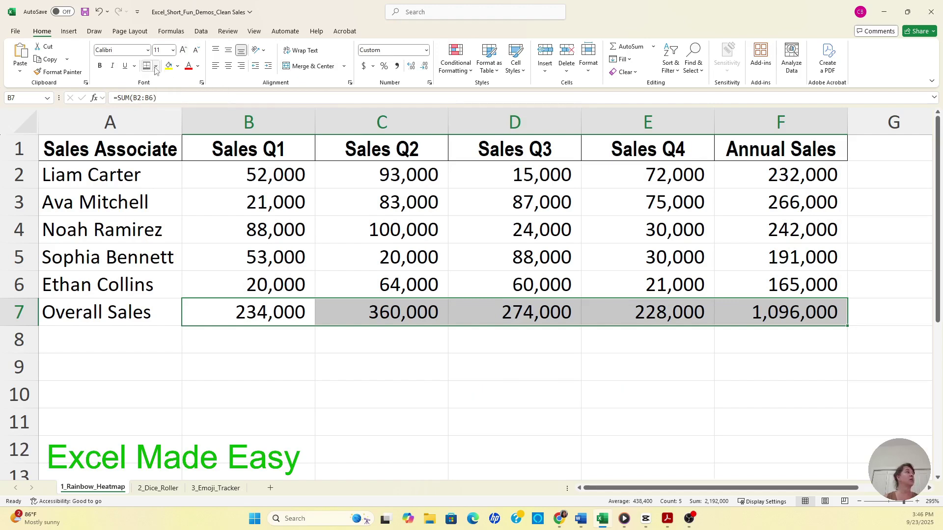
left_click(155, 67)
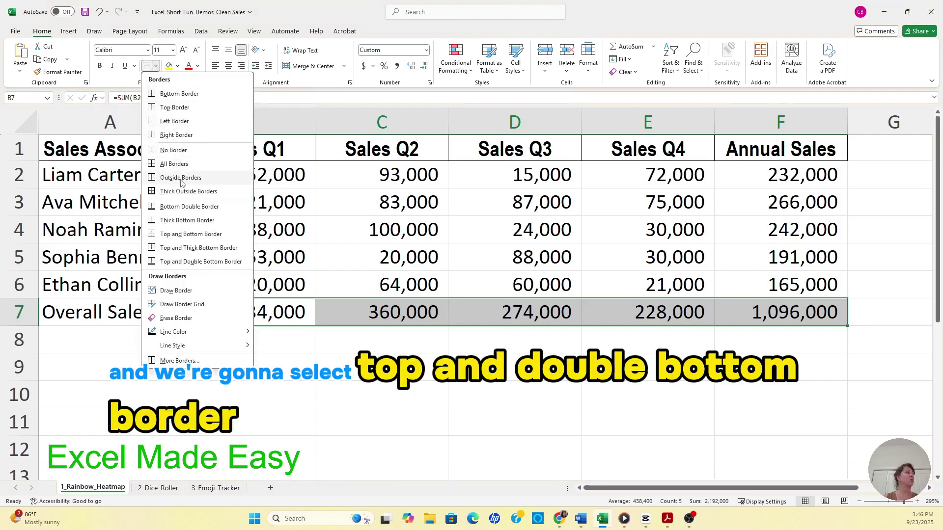
left_click(194, 263)
left_click(254, 346)
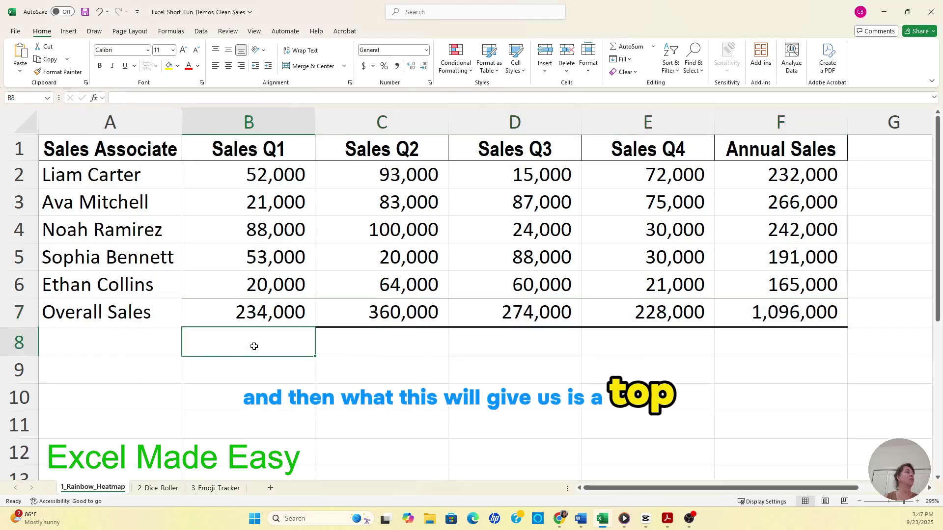
left_click(429, 368)
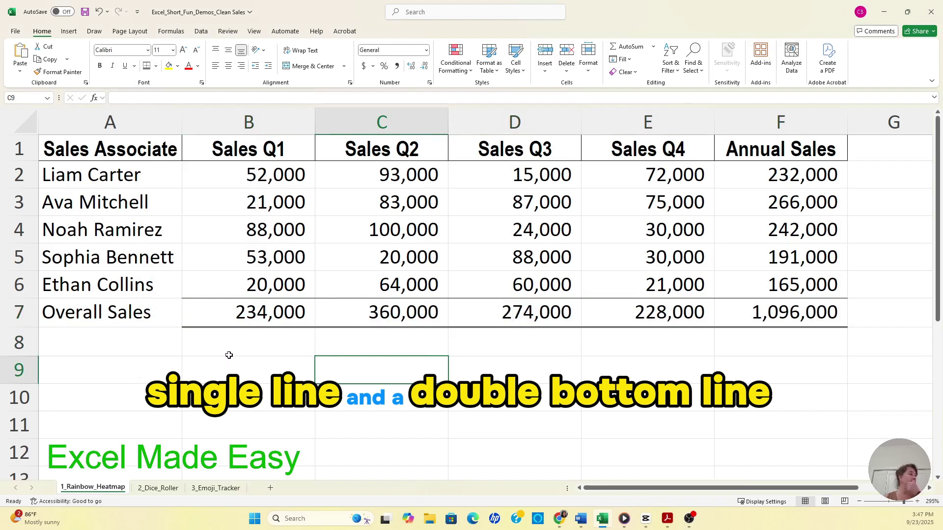
Review the accounting currency choices and the Currency and Accounting number format categories for the first sales row, B2:F2
left_click_drag(252, 177, 765, 182)
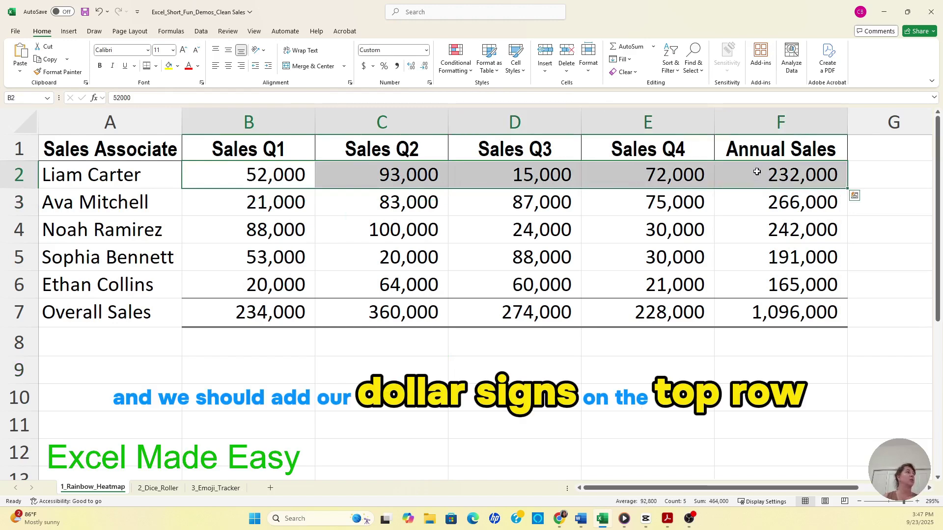
left_click(373, 67)
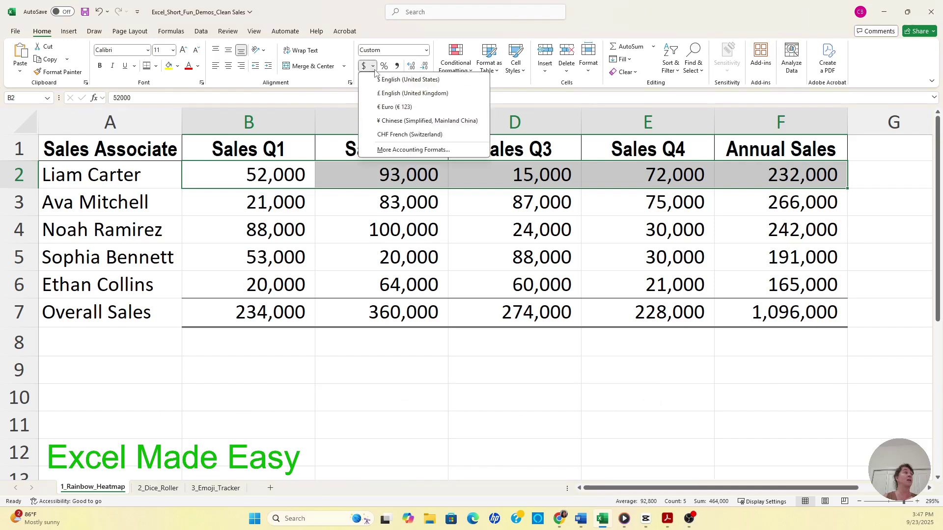
left_click(373, 67)
left_click(374, 67)
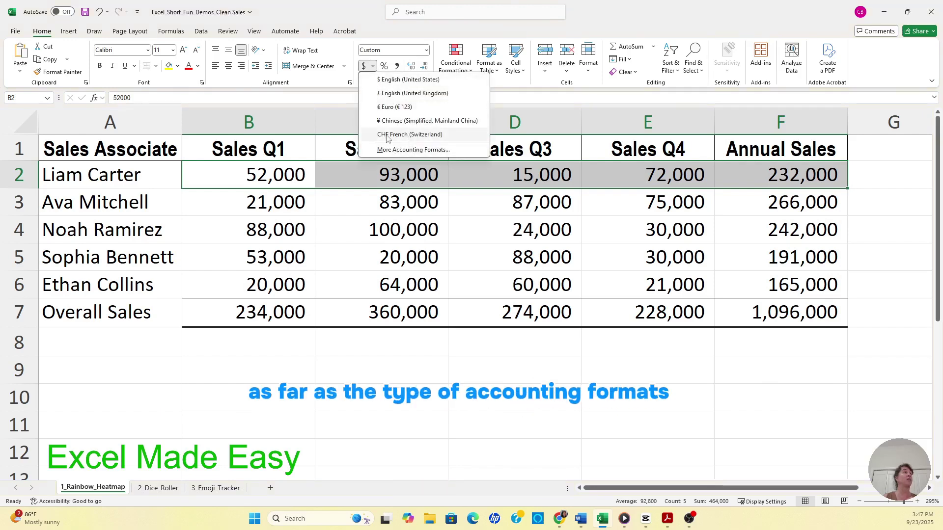
left_click(378, 38)
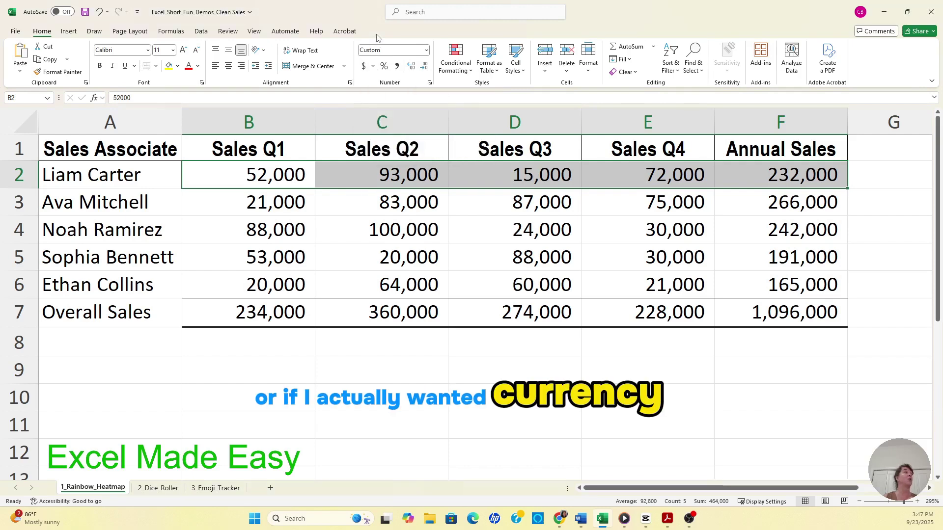
left_click(430, 83)
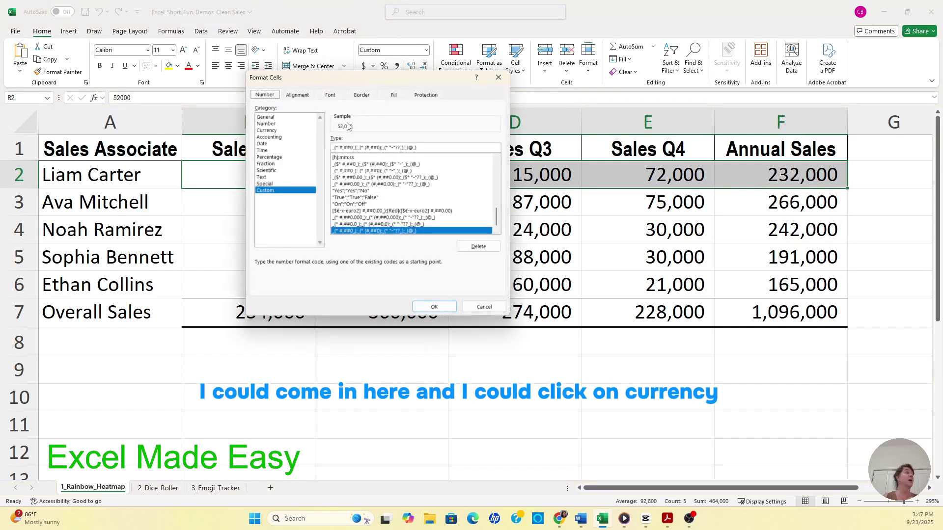
left_click(268, 131)
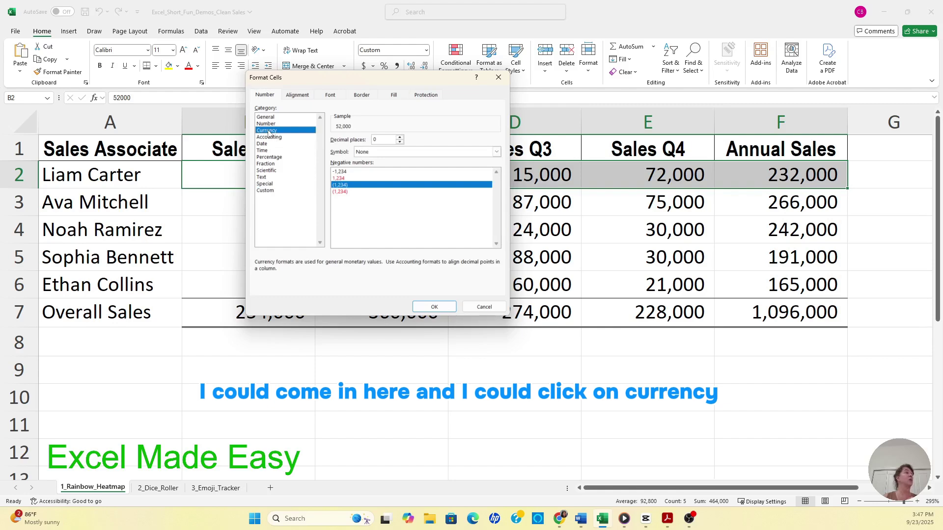
left_click(498, 78)
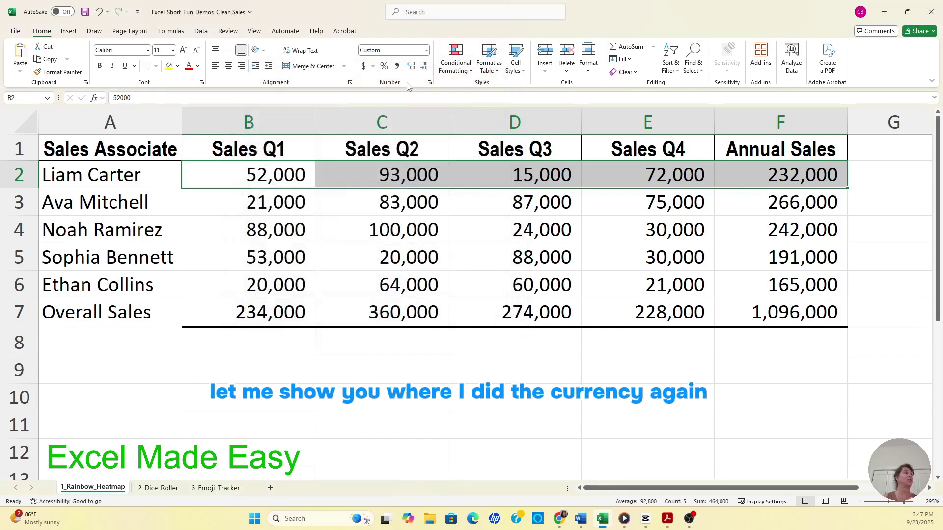
left_click(429, 83)
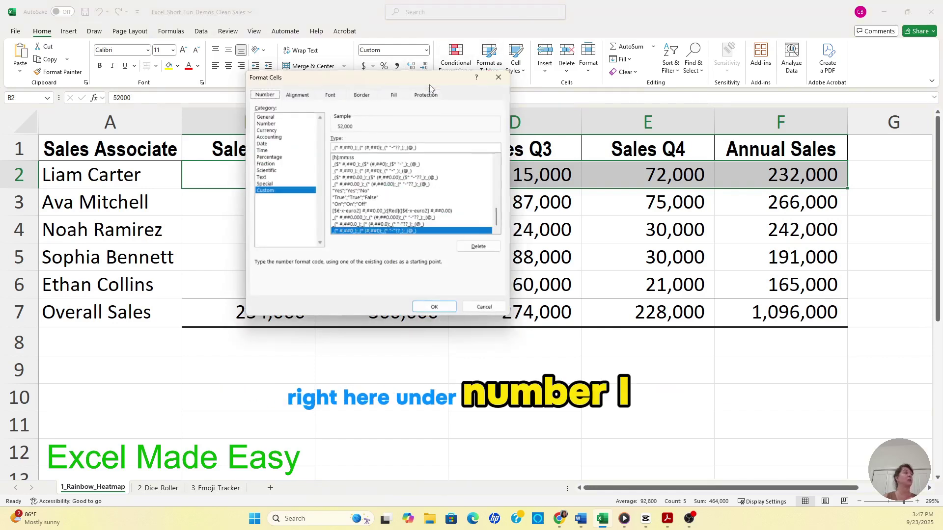
left_click(268, 131)
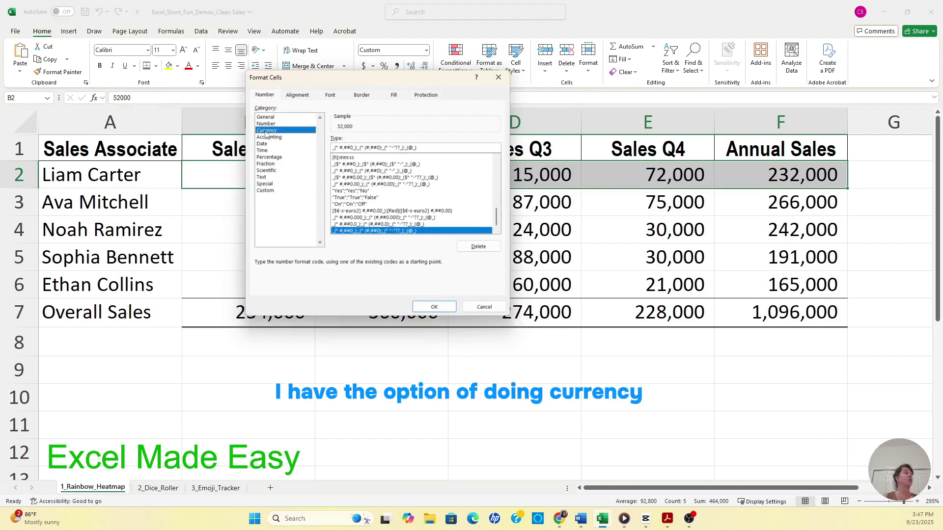
left_click(273, 138)
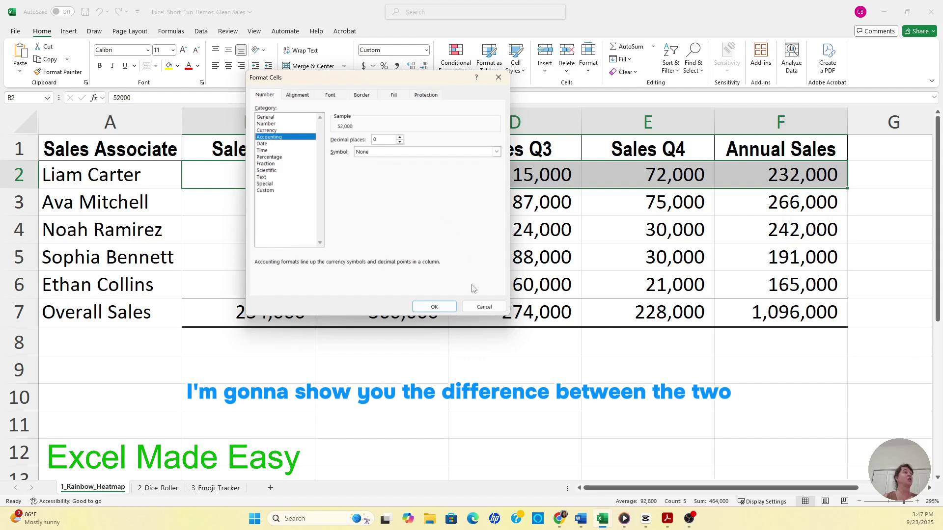
left_click(484, 307)
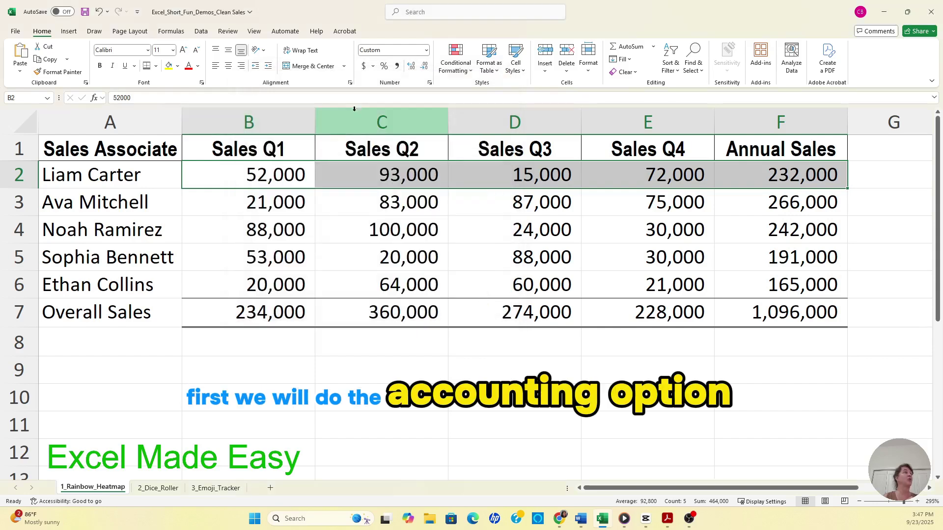
Try the dollar Accounting format with no decimal places on B2:F2 and undo it
left_click(363, 66)
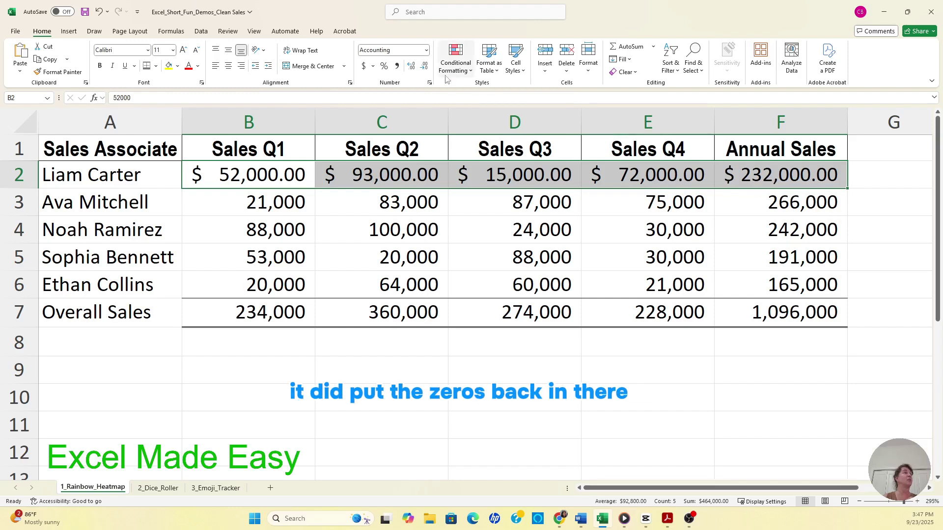
left_click(424, 66)
left_click(423, 66)
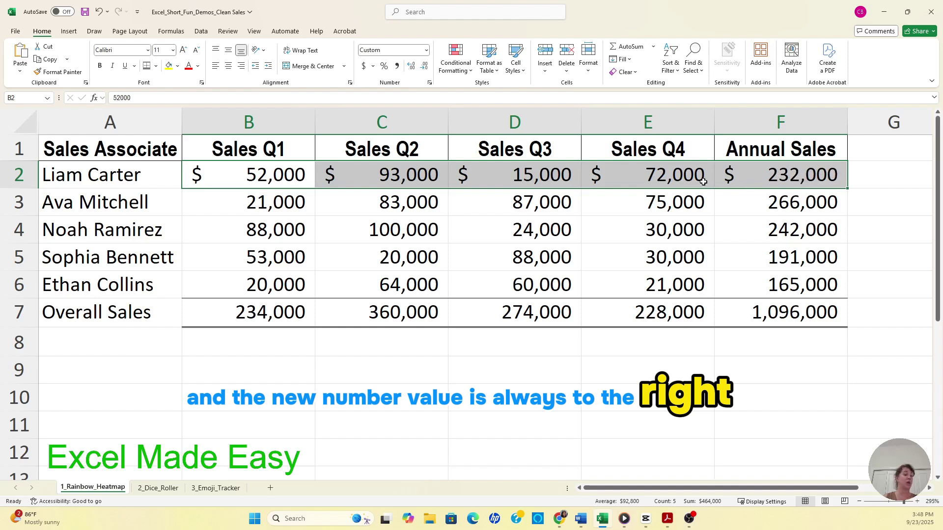
key("ctrl+z")
key("ctrl+z")
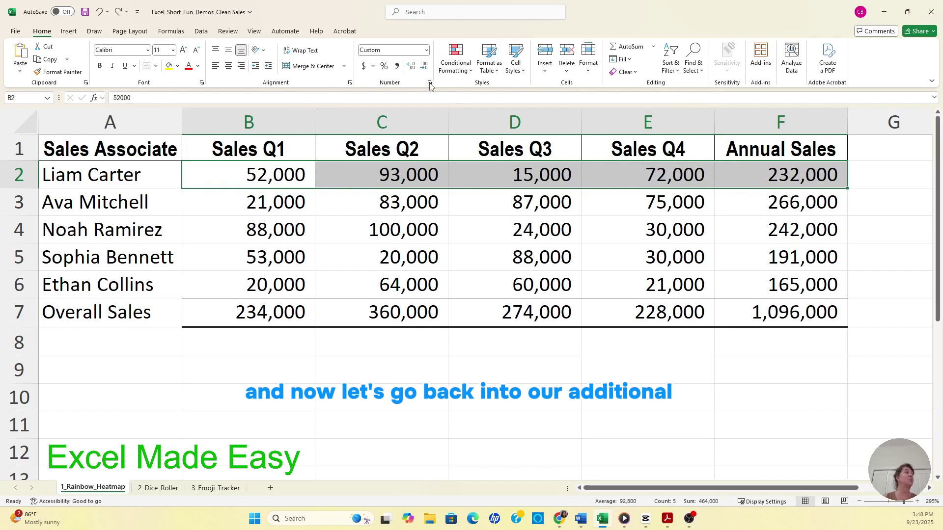
Try the Currency number format with no decimal places on the first sales row, B2:F2
left_click(427, 50)
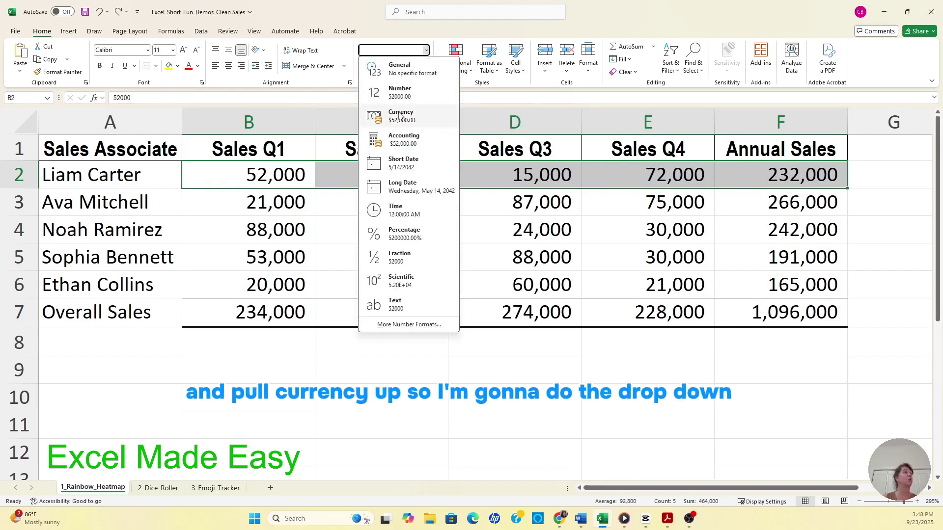
left_click(400, 116)
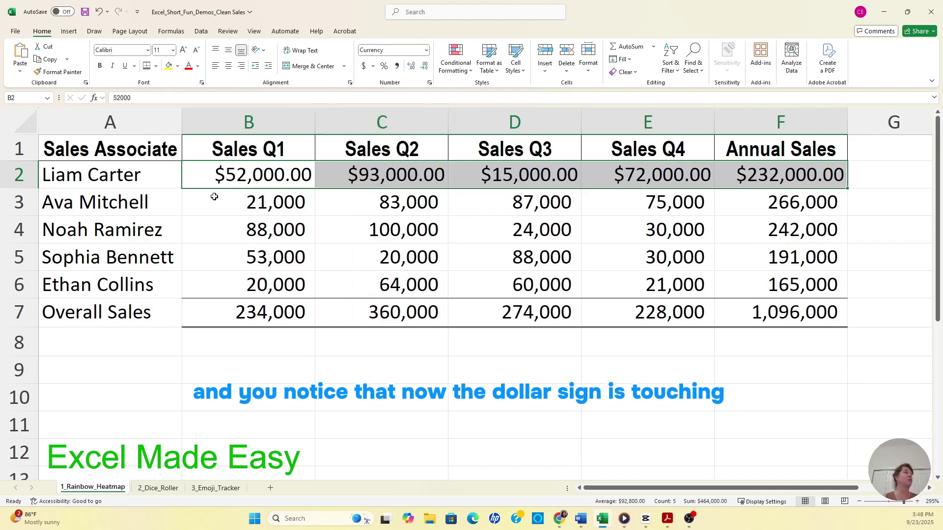
left_click(426, 67)
left_click(425, 68)
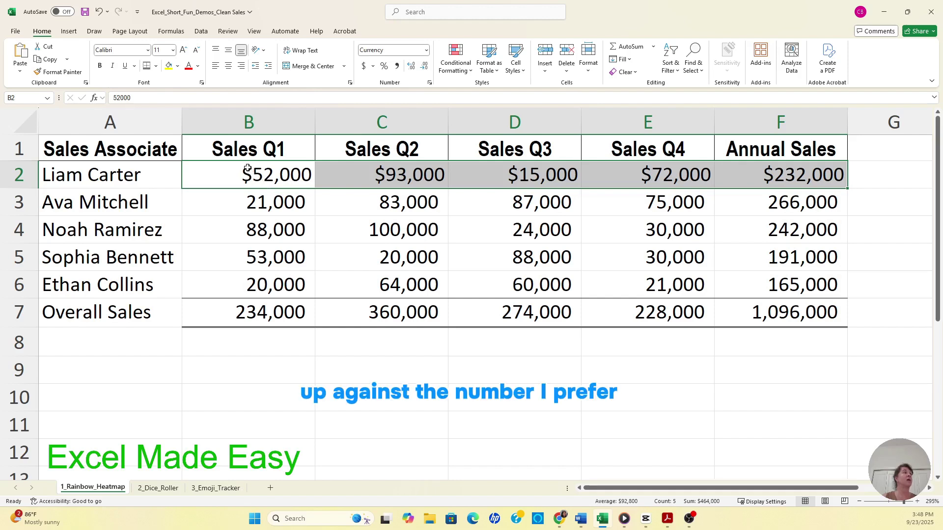
Apply the dollar Accounting format with no decimal places to the first sales row, B2:F2
left_click(364, 68)
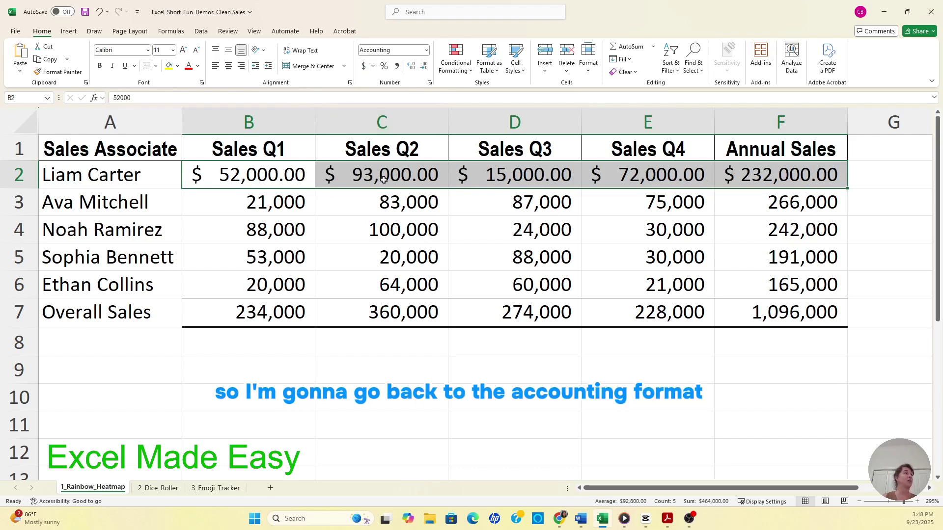
left_click(425, 65)
left_click(424, 66)
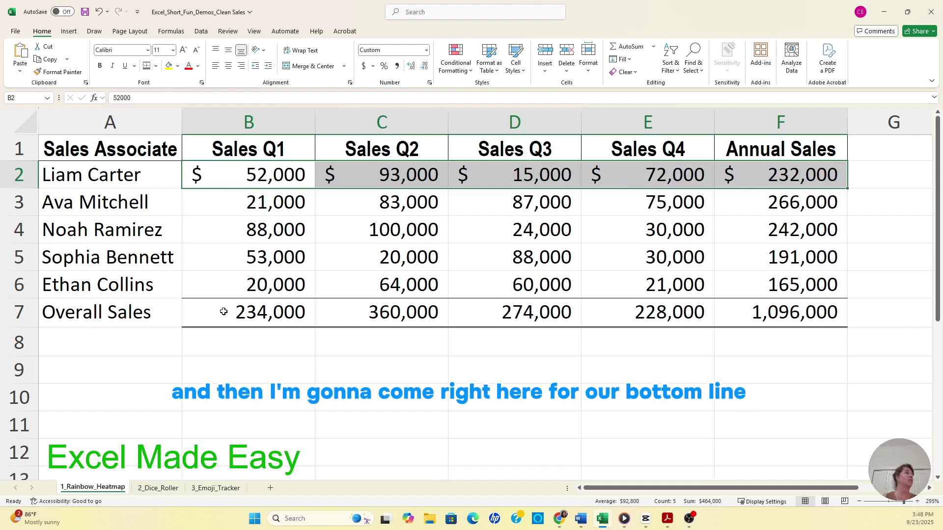
Apply the dollar Accounting format to the totals in B7:F7 and autofit the width of column F
left_click_drag(223, 307, 782, 300)
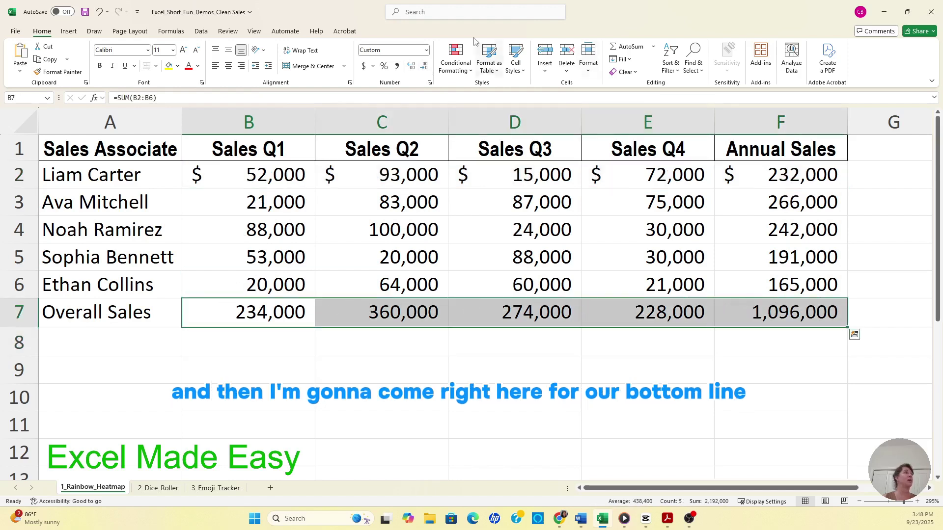
left_click(367, 70)
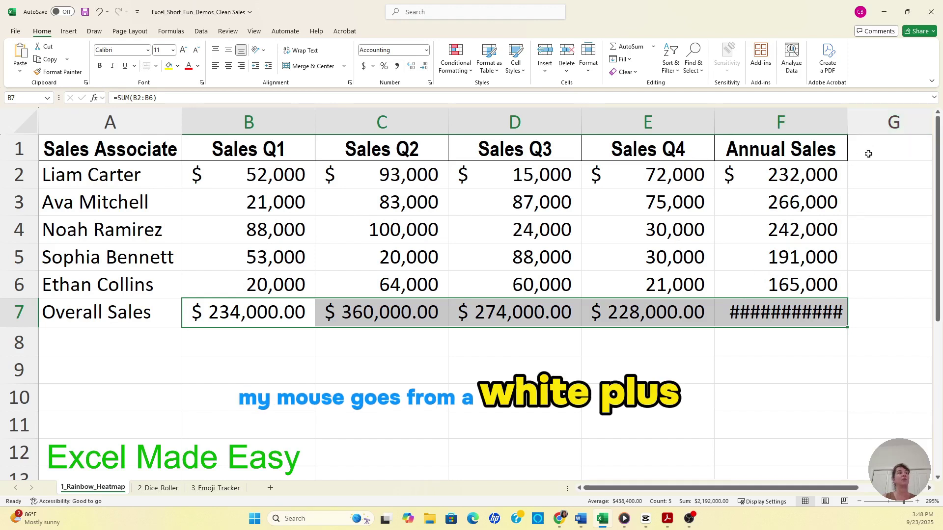
double_click(848, 120)
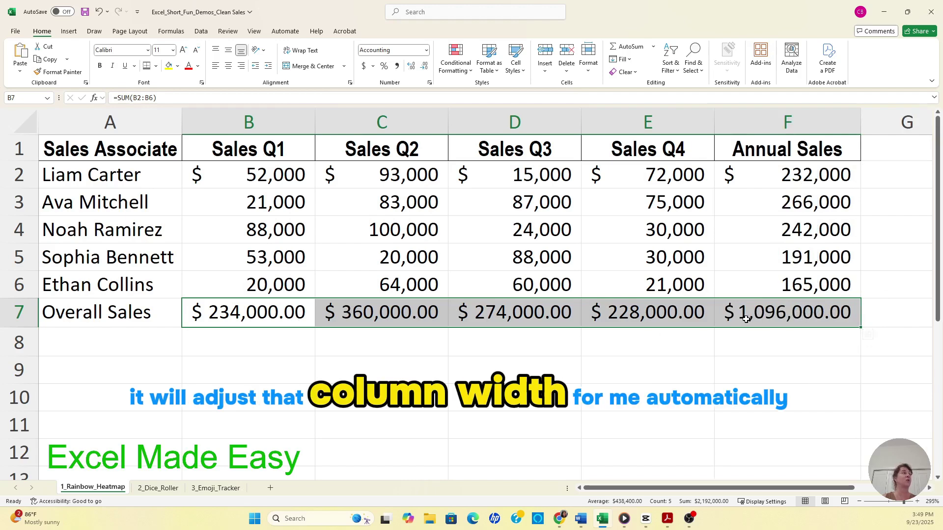
Narrow column F manually and widen it again until the overall annual total fits
left_click_drag(860, 126, 822, 128)
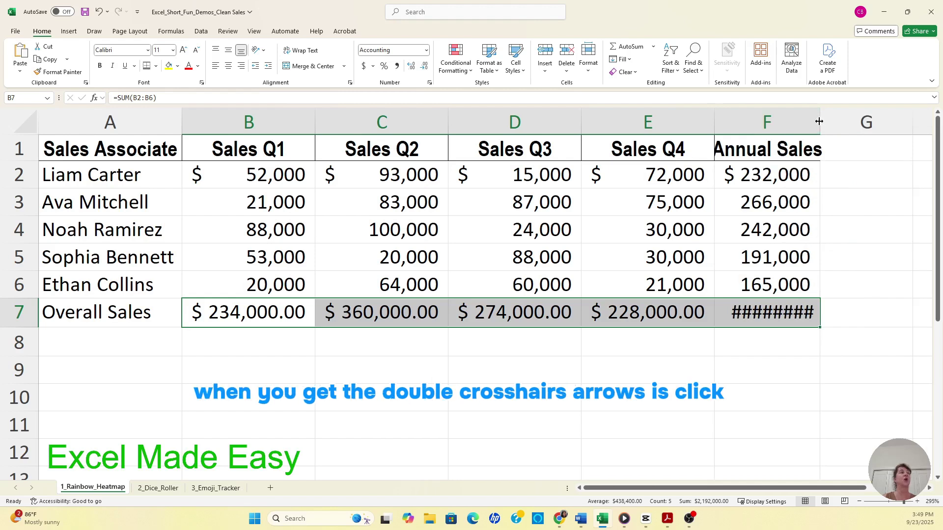
left_click(819, 121)
left_click_drag(820, 121, 857, 116)
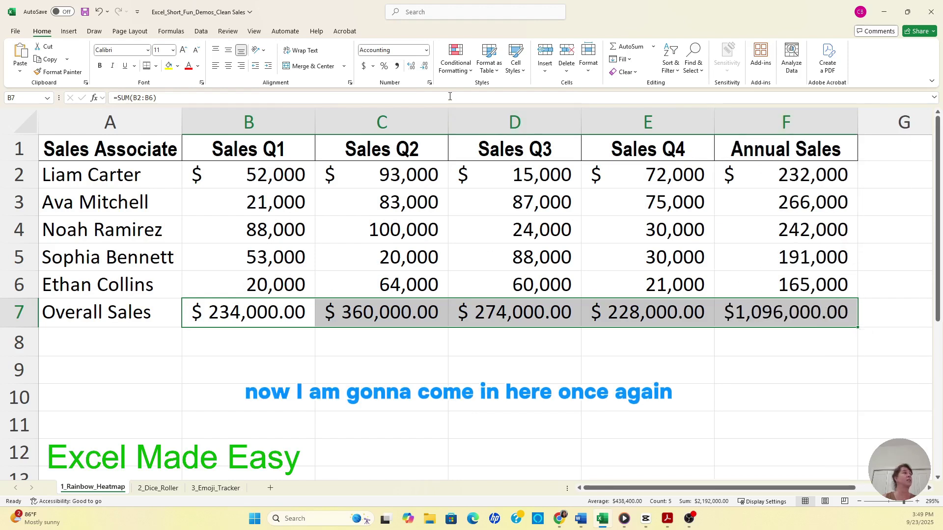
Remove both decimal places from the totals in B7:F7
left_click(424, 67)
left_click(425, 68)
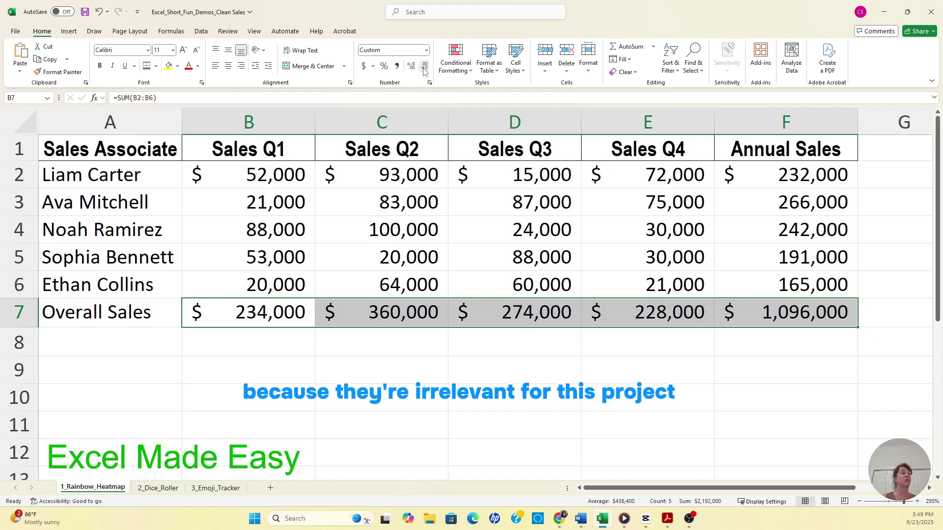
left_click(465, 388)
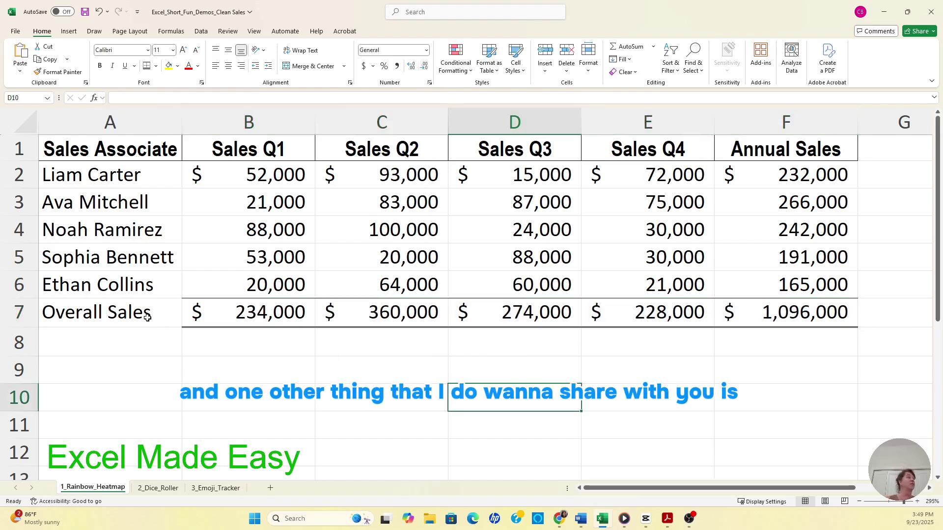
Make the whole Overall Sales row, A7:F7, bold
left_click_drag(120, 313, 762, 310)
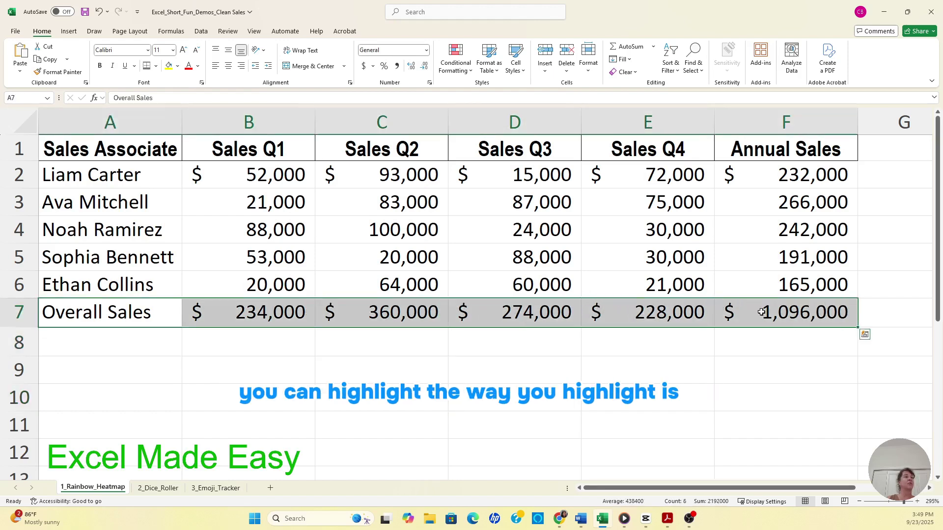
left_click(319, 405)
left_click(122, 379)
left_click(101, 317)
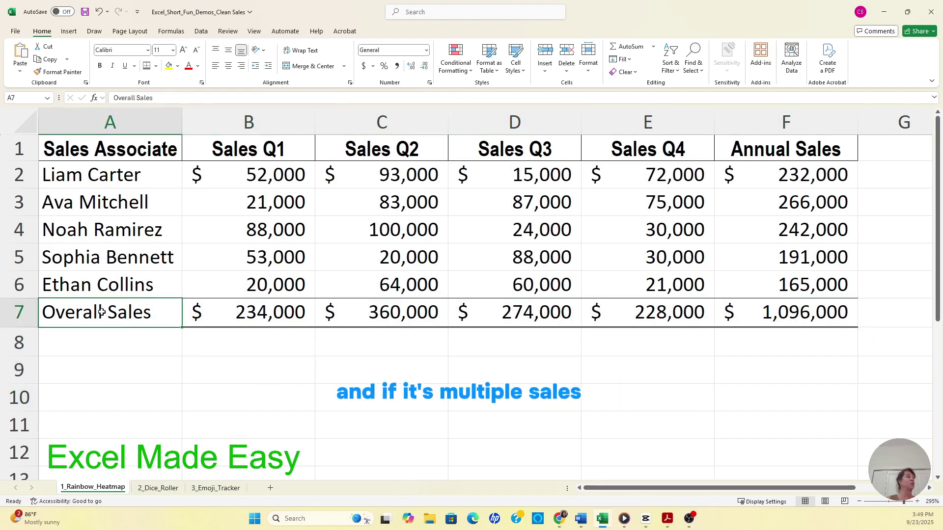
left_click_drag(133, 311, 243, 312)
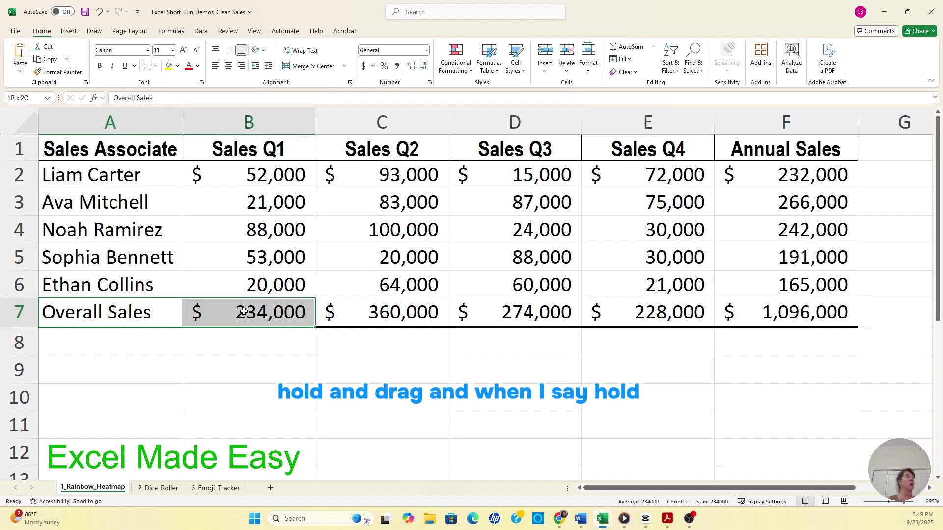
left_click_drag(307, 317, 735, 312)
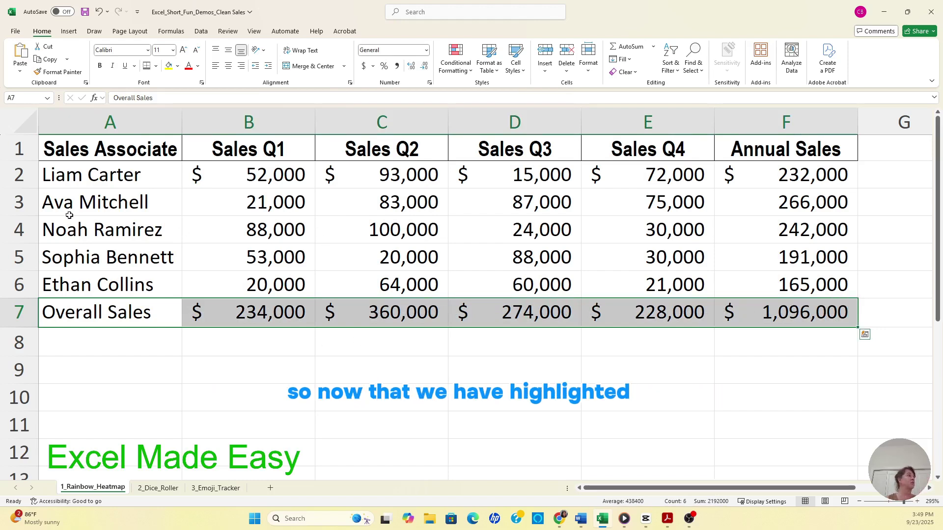
left_click(99, 70)
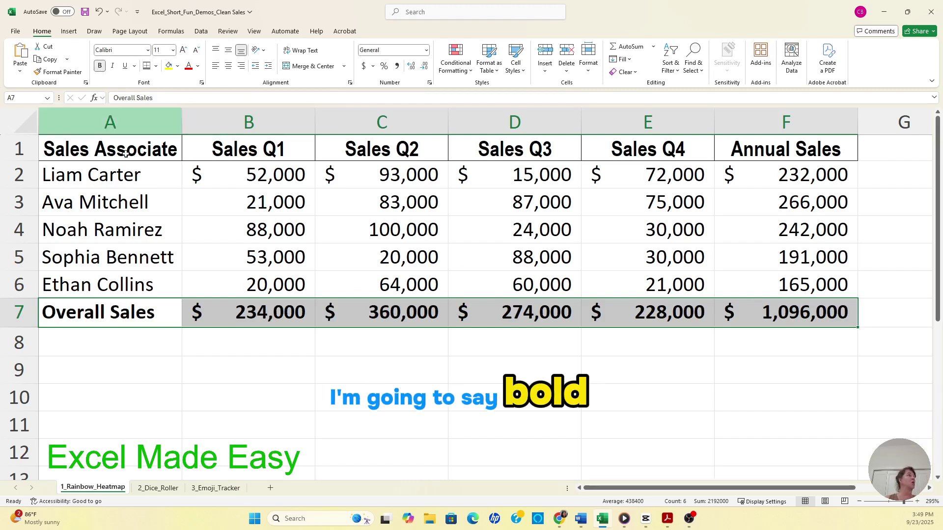
left_click(248, 425)
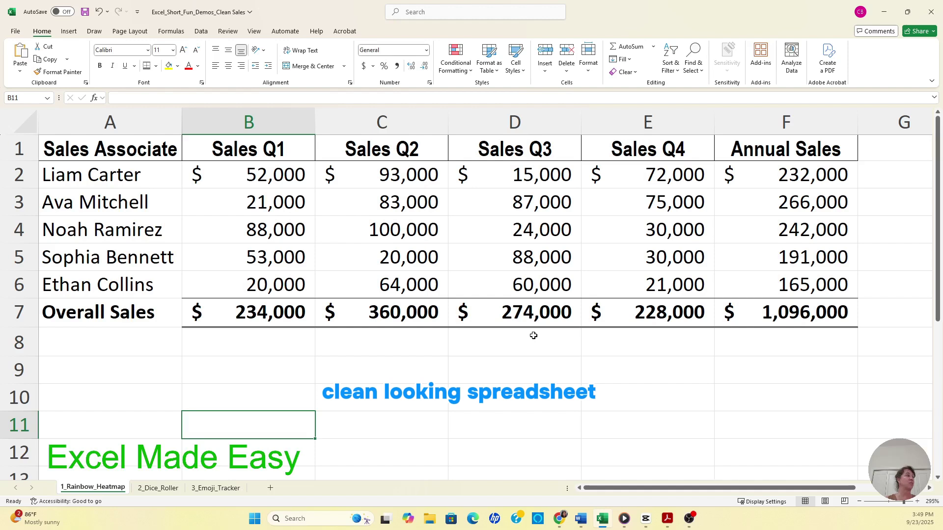
Set the first associate's Q4 sales in cell E2 to 80000
left_click(677, 185)
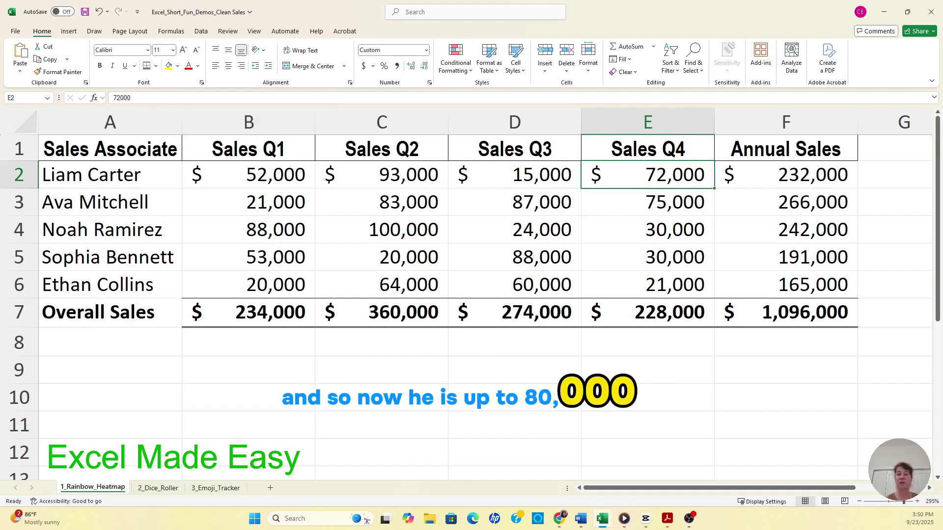
type("80000")
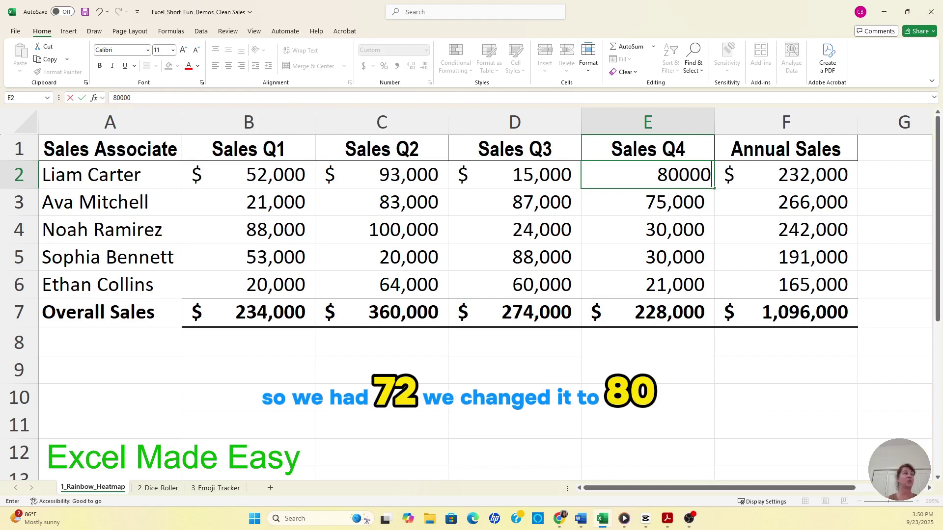
key("Return")
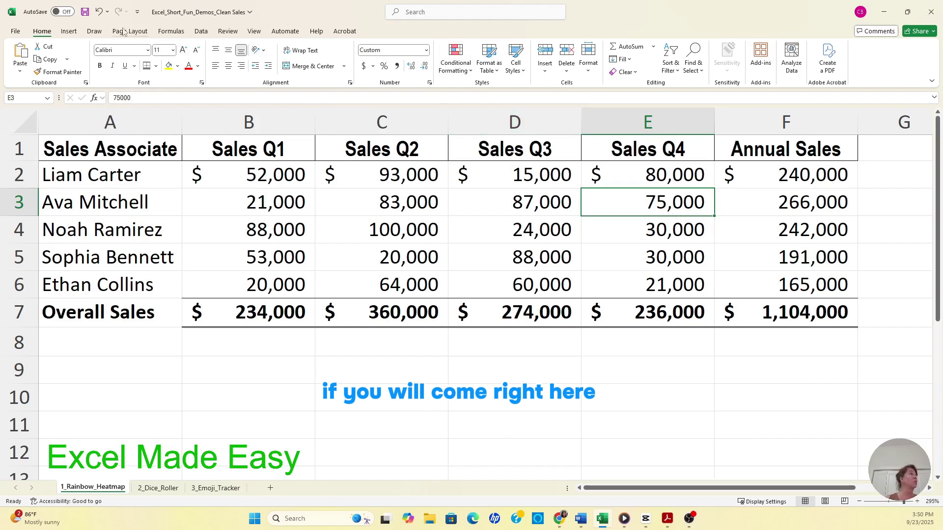
Show the sheet's formulas instead of their results and inspect the Q1 and Q2 totals in B7 and C7
left_click(166, 31)
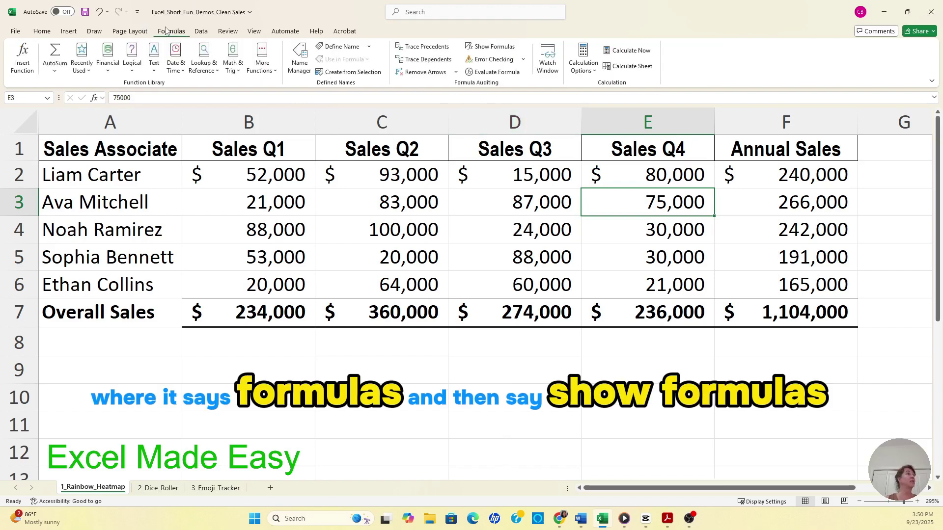
left_click(490, 47)
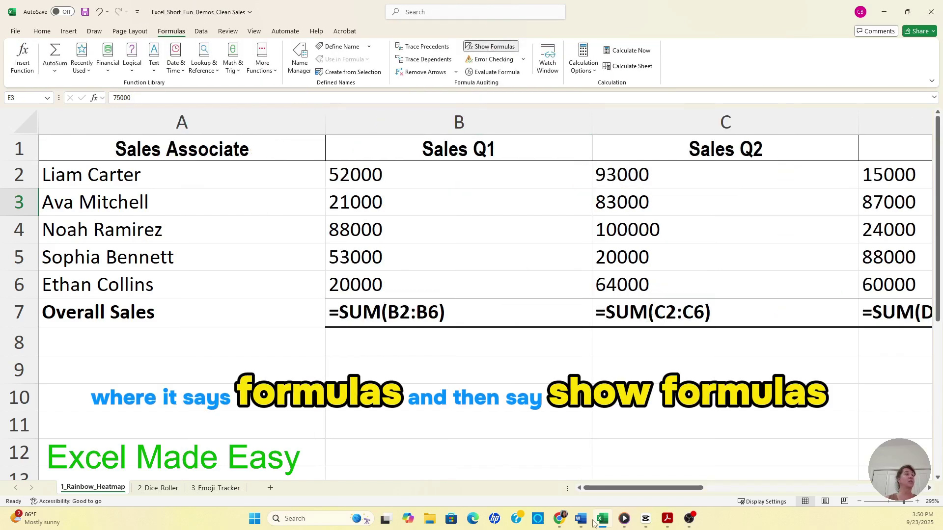
left_click(533, 306)
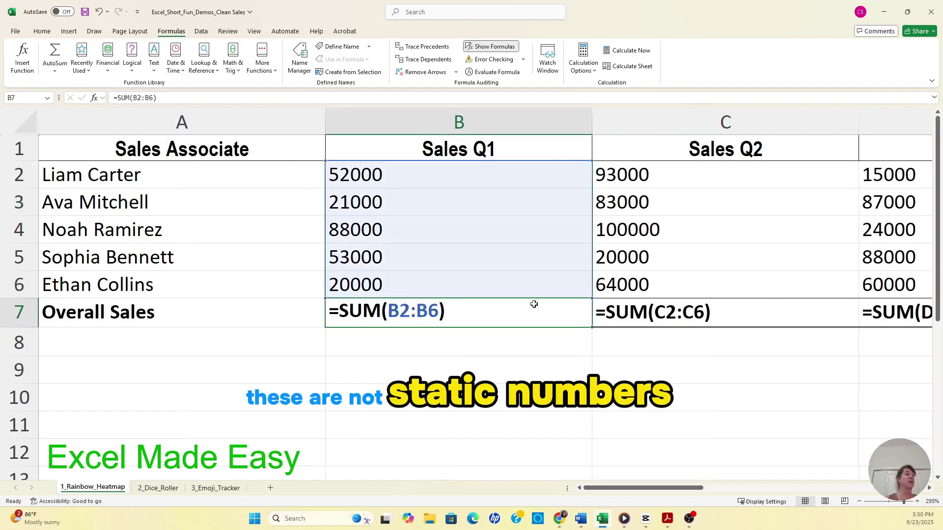
left_click(625, 306)
Compare the static Q1 sales entries in B2:B6 with the SUM formula in B7
left_click(392, 173)
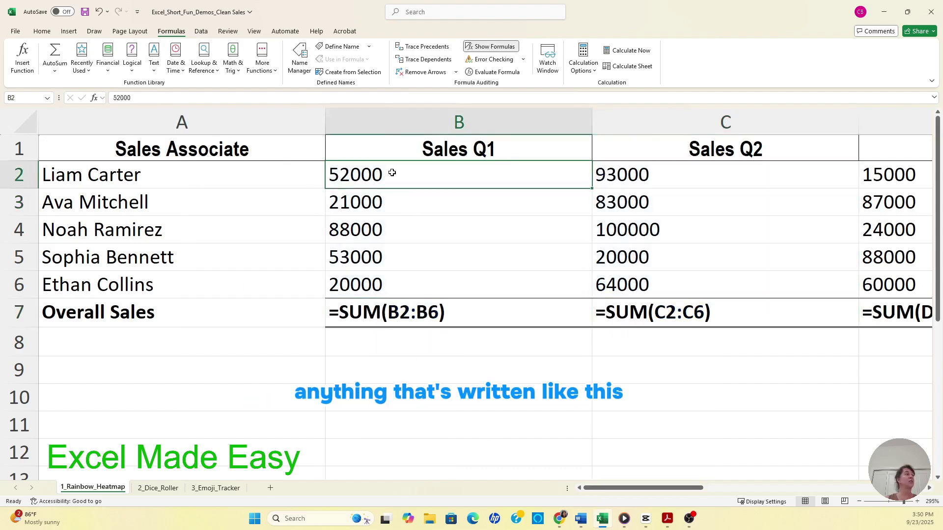
left_click(379, 204)
left_click(382, 230)
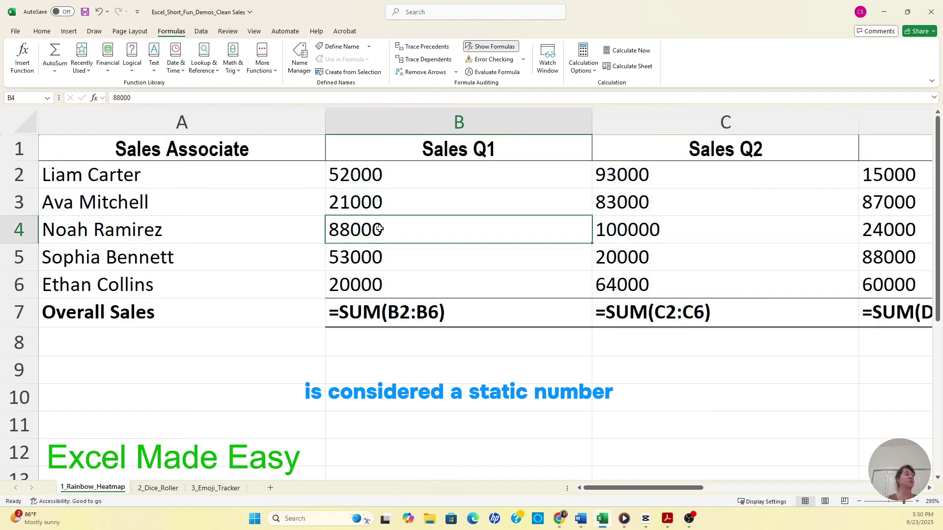
left_click(378, 263)
left_click(377, 285)
left_click(381, 314)
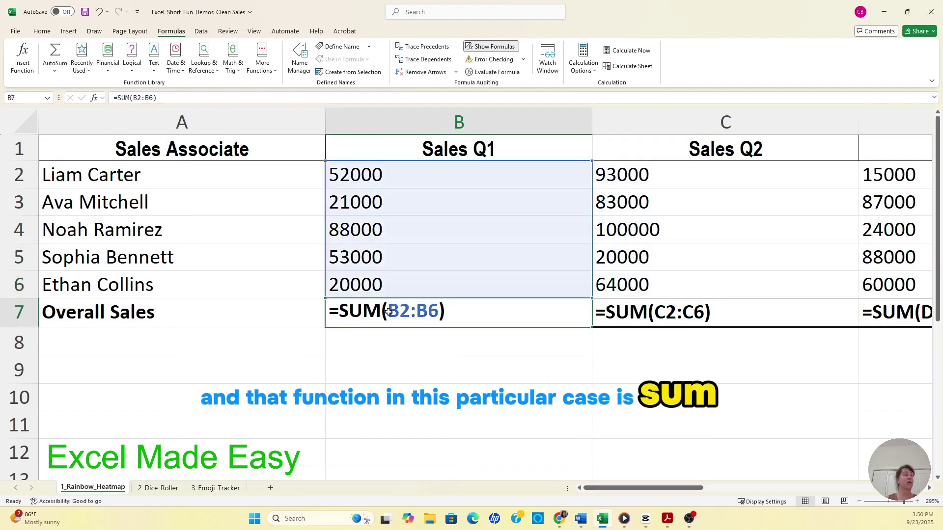
Examine the SUM formulas across the Overall Sales row and the Annual Sales column, including the one in F2
left_click_drag(619, 490, 623, 491)
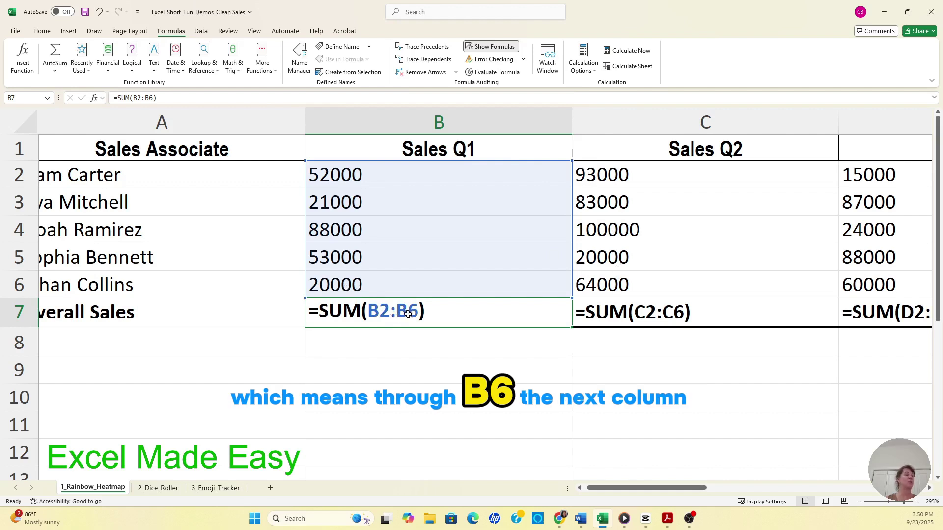
left_click_drag(669, 488, 692, 489)
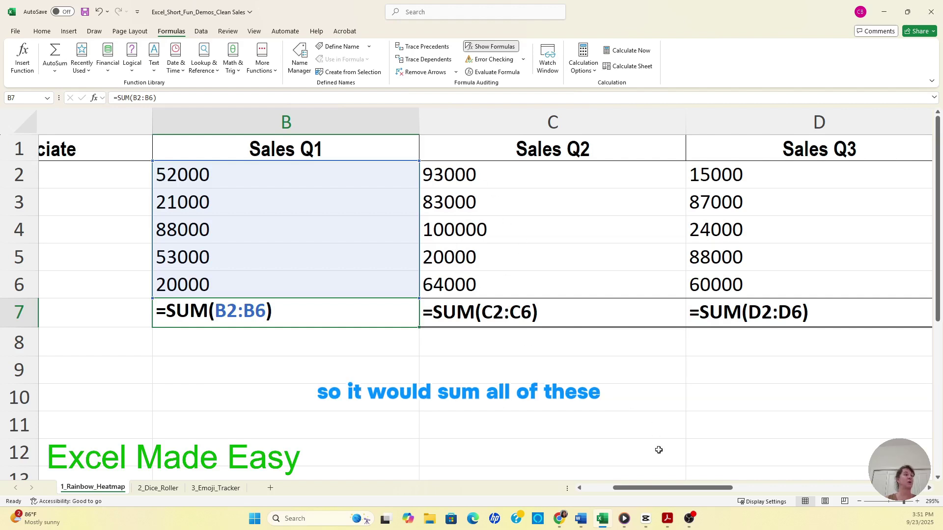
left_click_drag(676, 488, 791, 447)
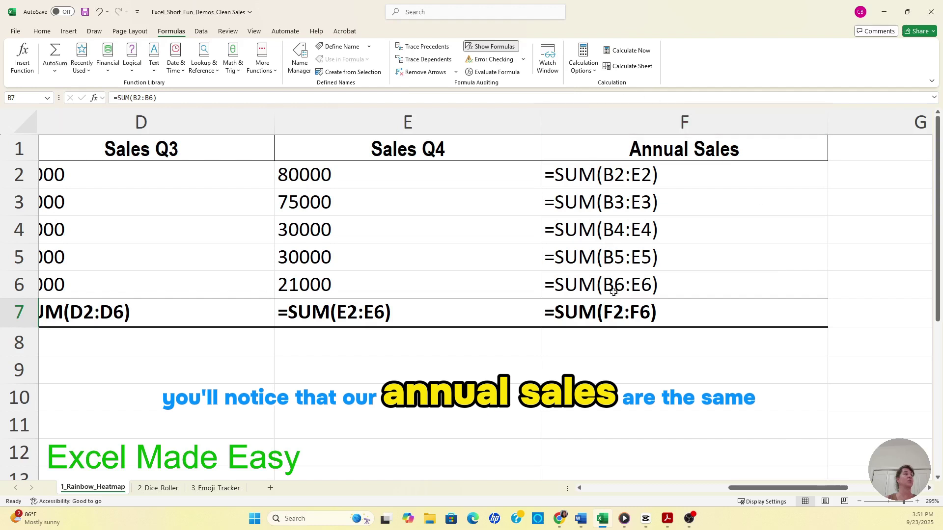
left_click(546, 180)
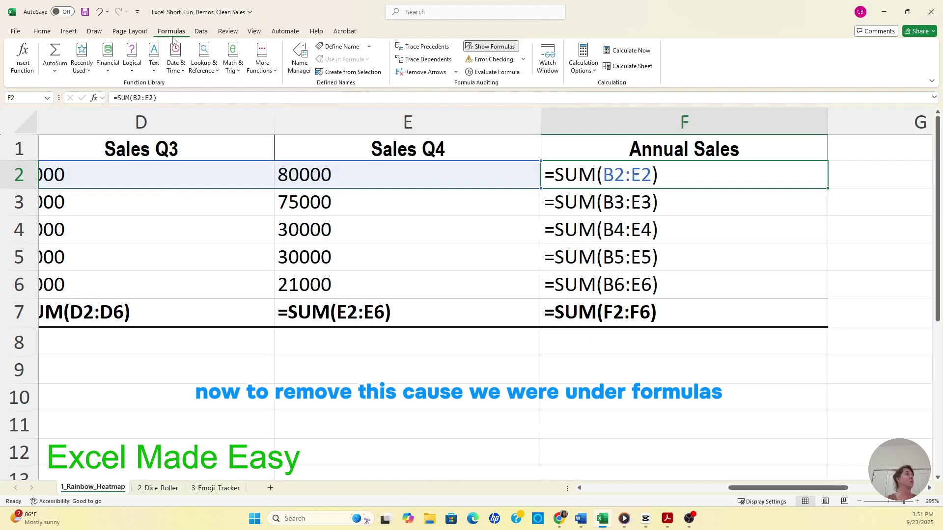
Turn off the formula display and bring the whole sales table from column A back into view
left_click(492, 47)
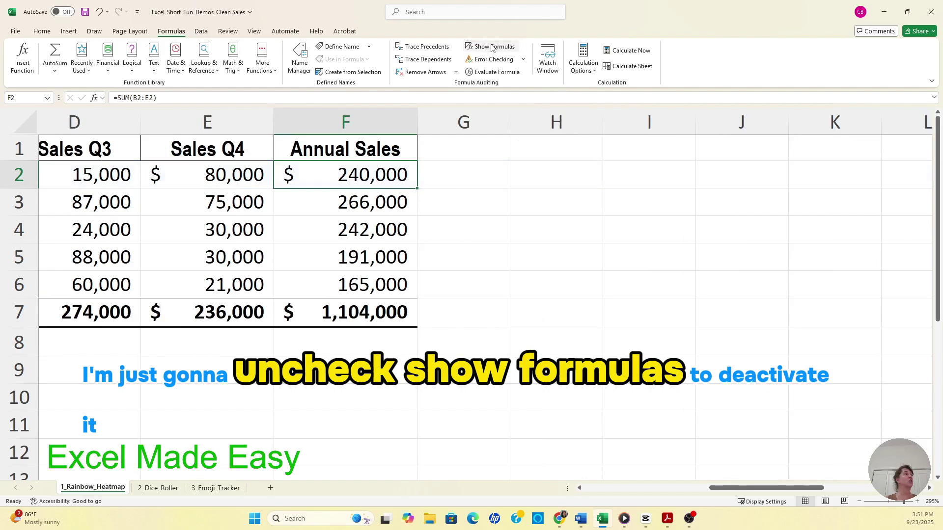
left_click_drag(729, 489, 580, 489)
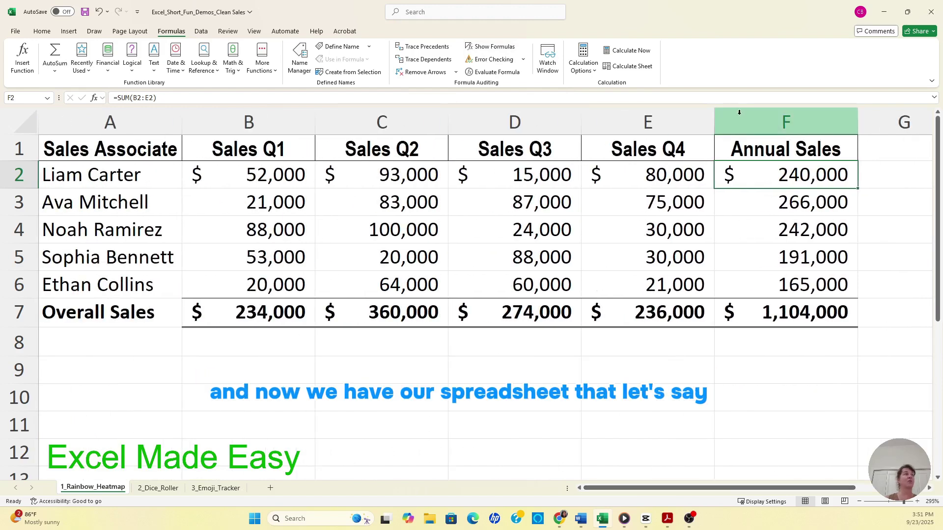
Set the last associate's Q4 sales in cell E6 to 35000
left_click(671, 285)
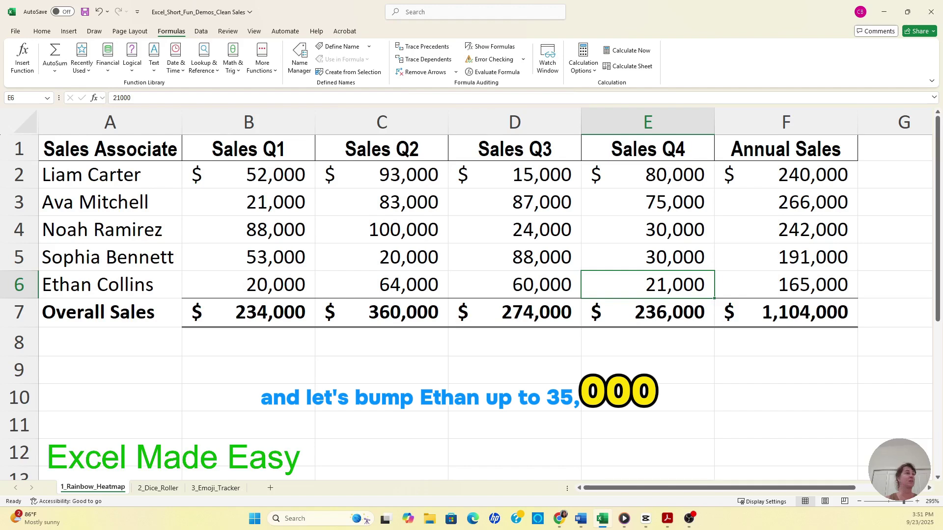
type("35000")
key("Return")
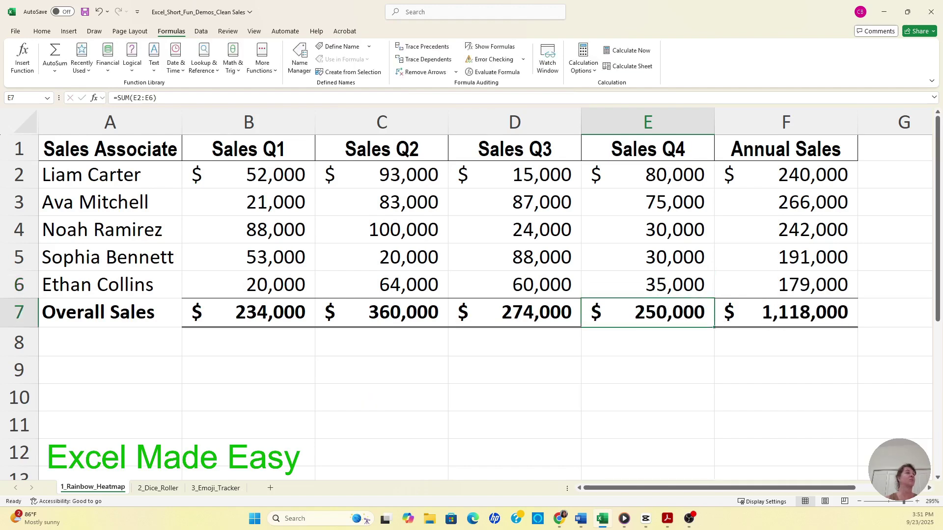